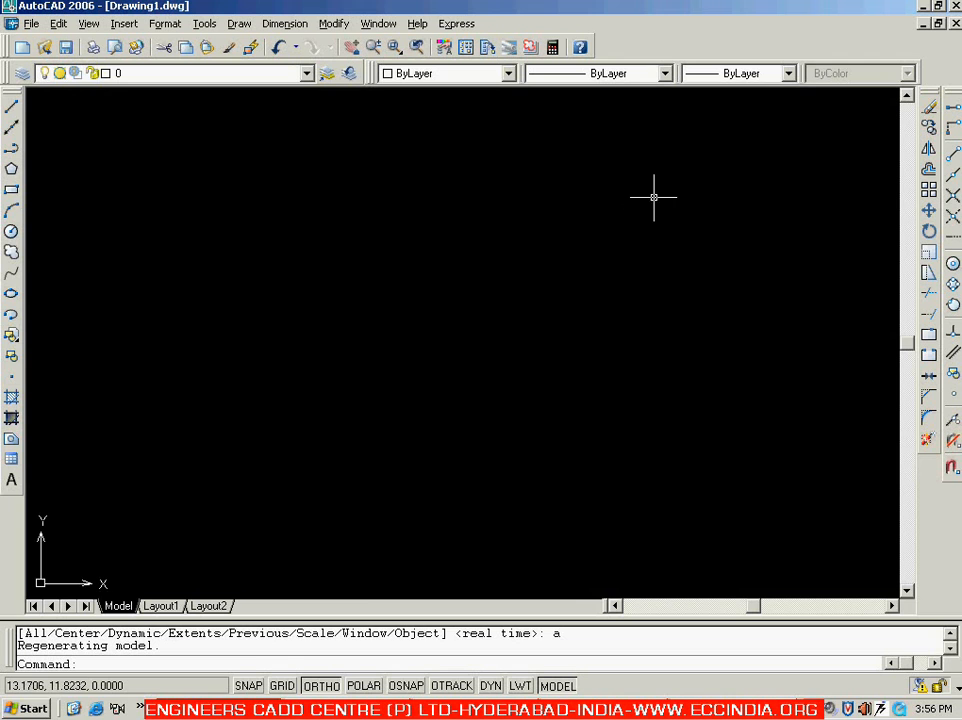
Step: Check the Exercise 2 H-shape in Adobe Reader and start it in AutoCAD with a line 4 units to the right
left_click(340, 708)
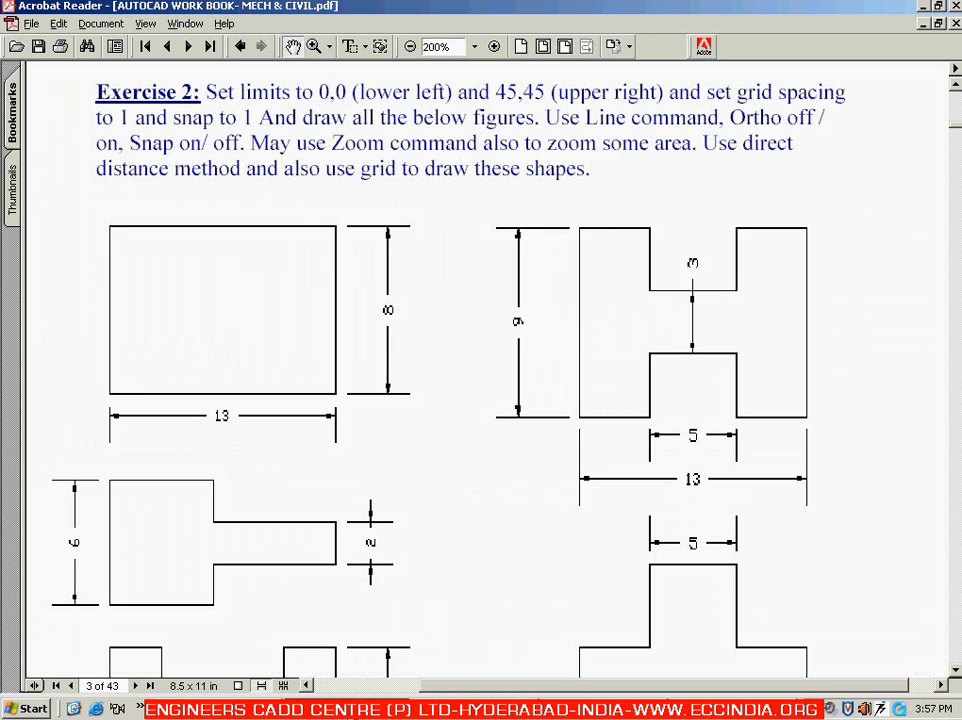
key("alt+Tab")
type("l")
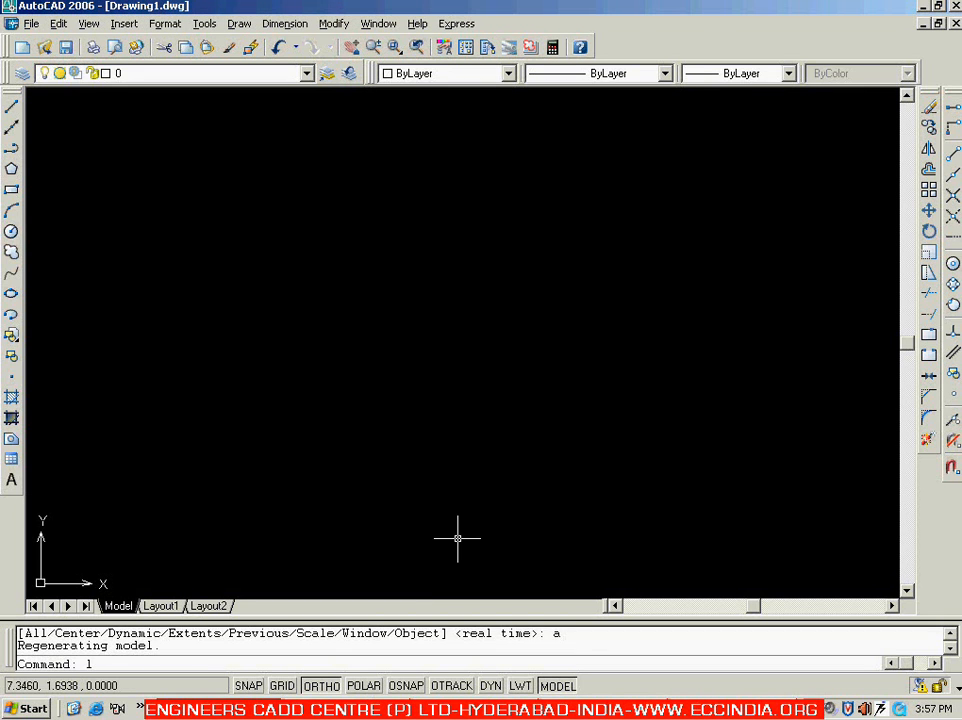
key("Return")
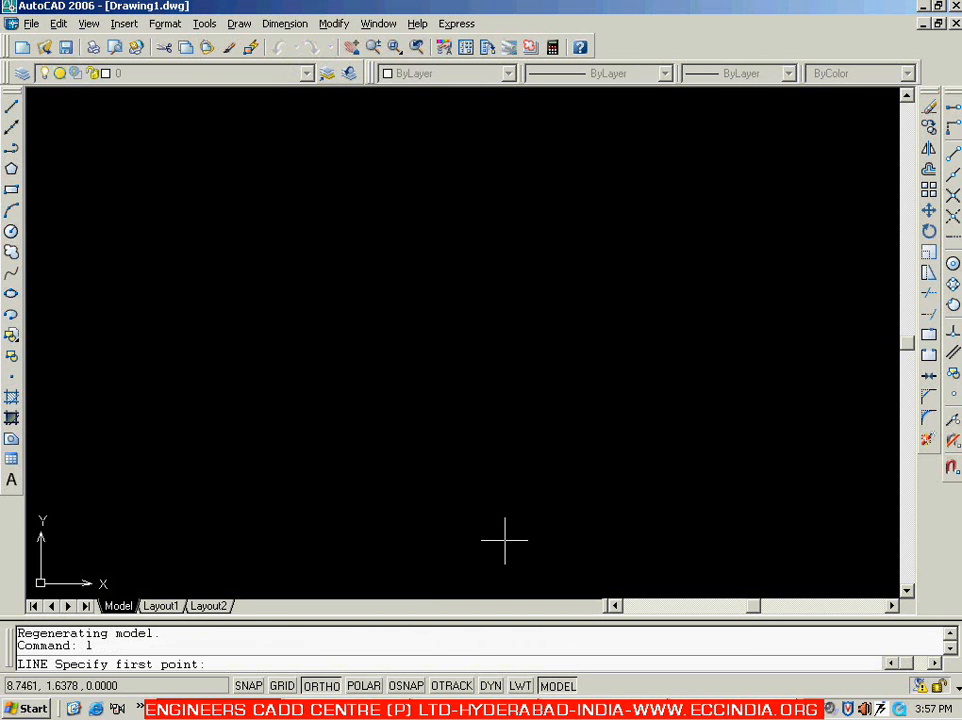
left_click(266, 467)
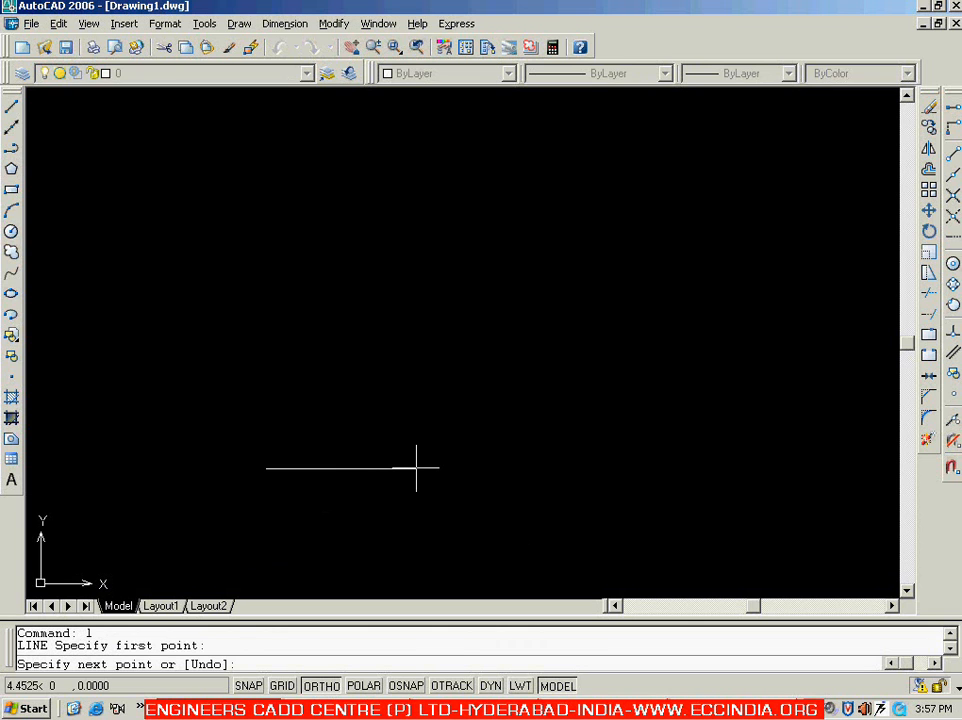
type("4")
key("Return")
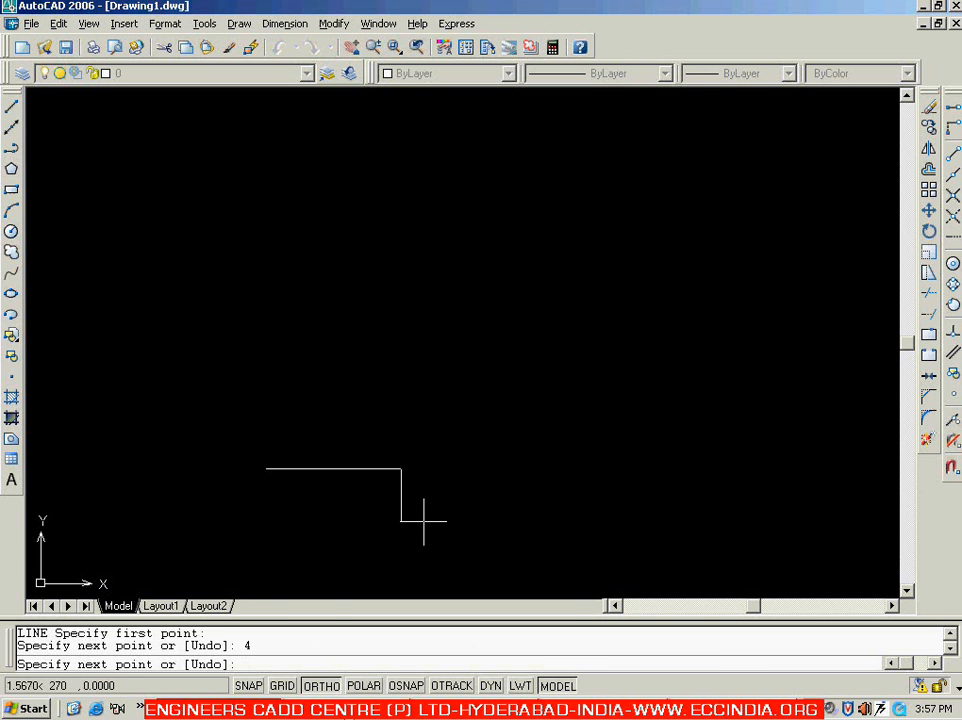
Step: Continue the H outline 3 units upward to form the left side of the lower notch
key("alt+Tab")
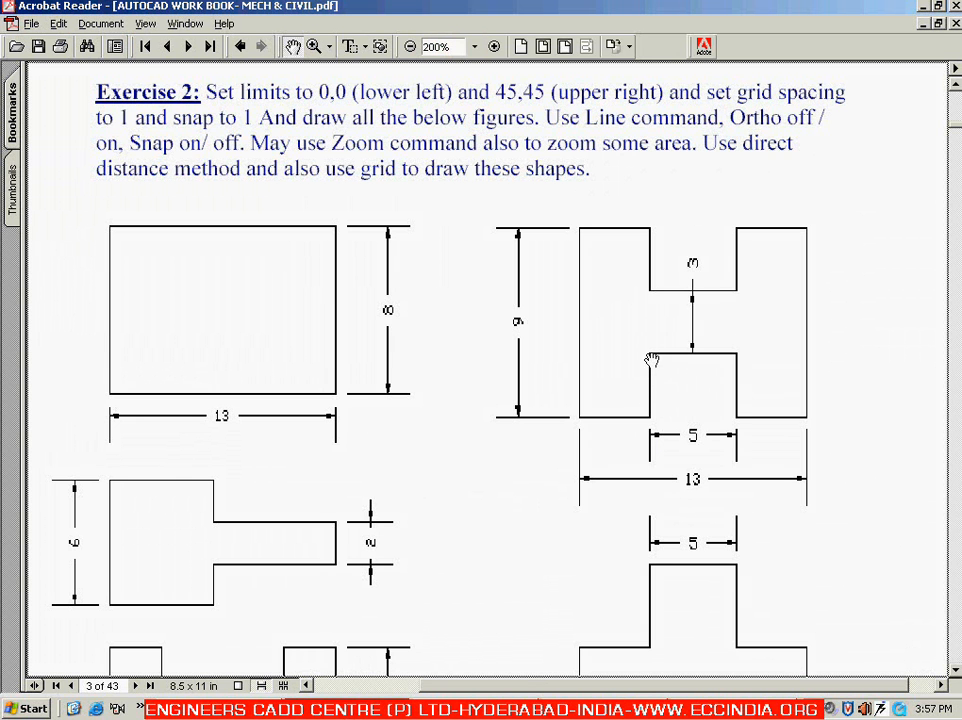
left_click(400, 708)
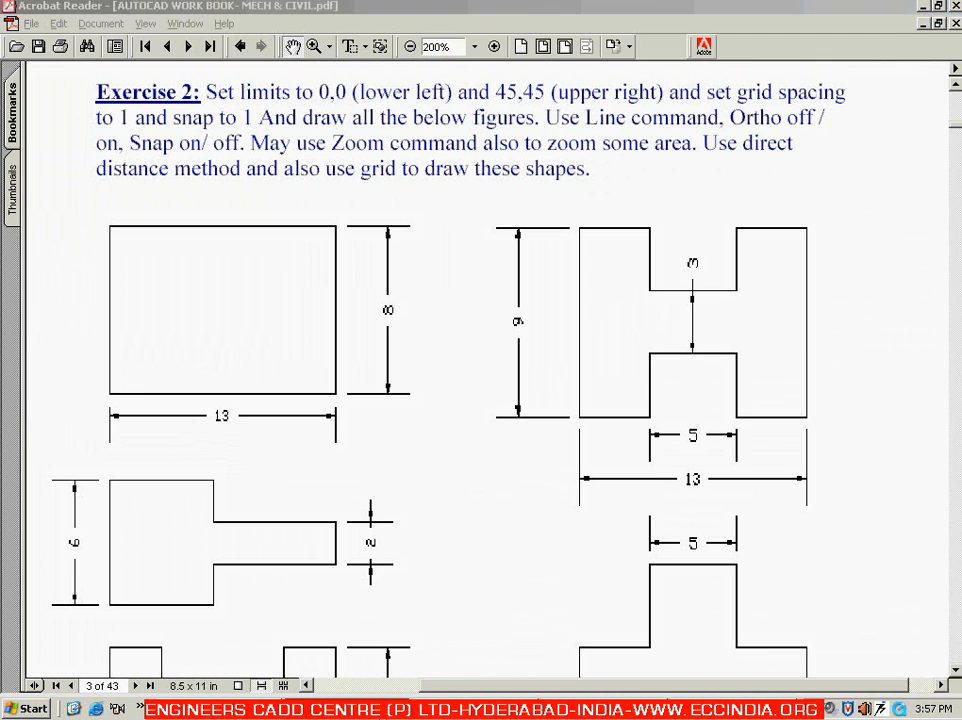
type("3")
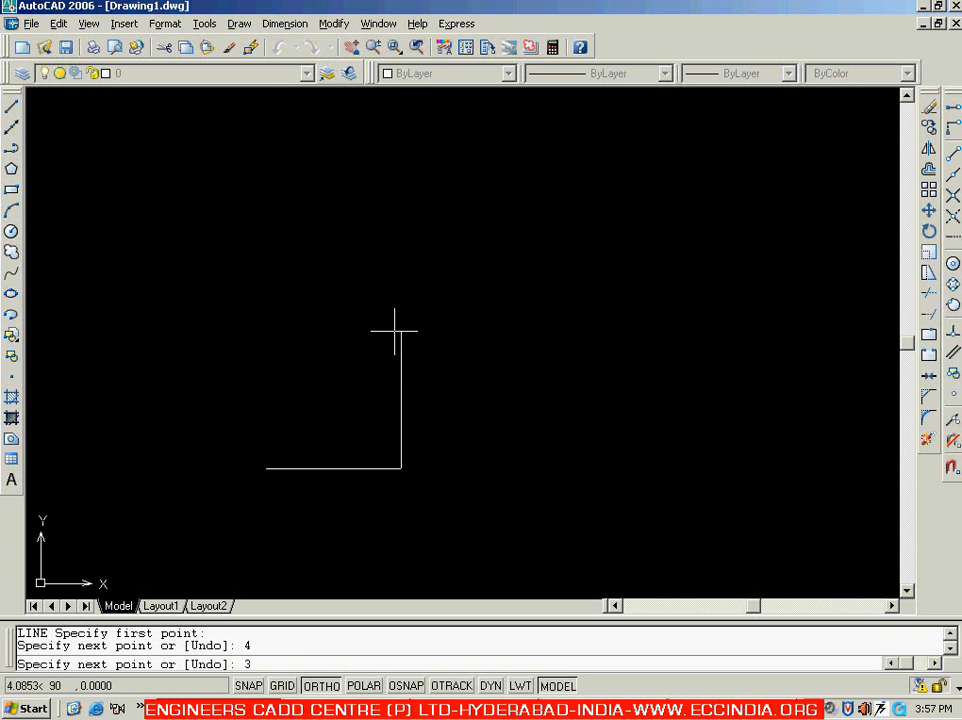
key("Return")
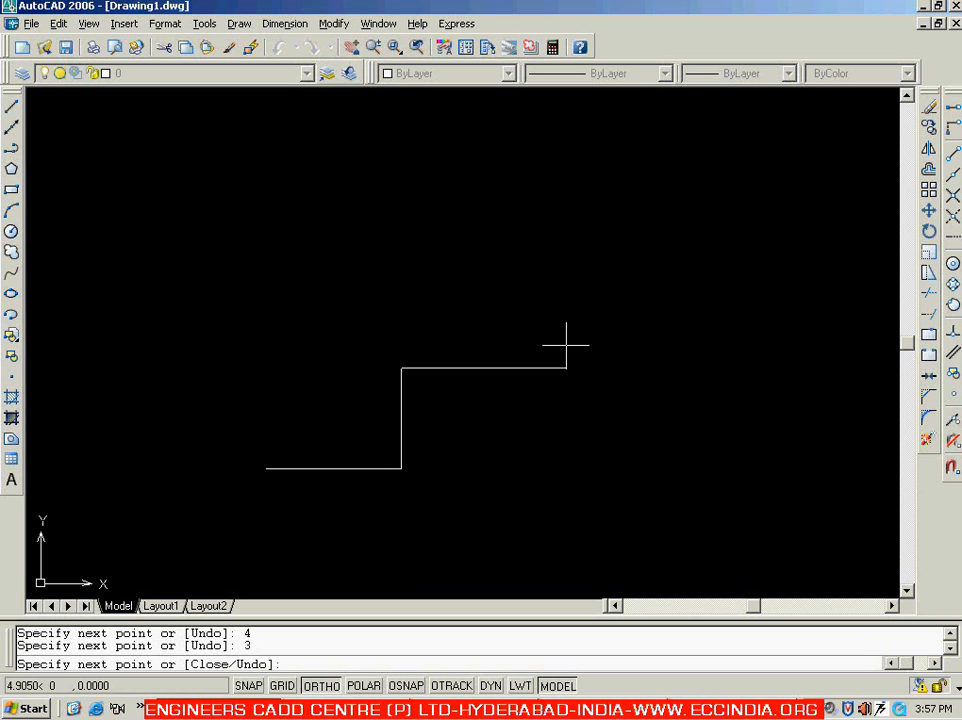
Step: Continue the lower notch of the H with a segment 5 units right and one 3 units down
left_click(400, 708)
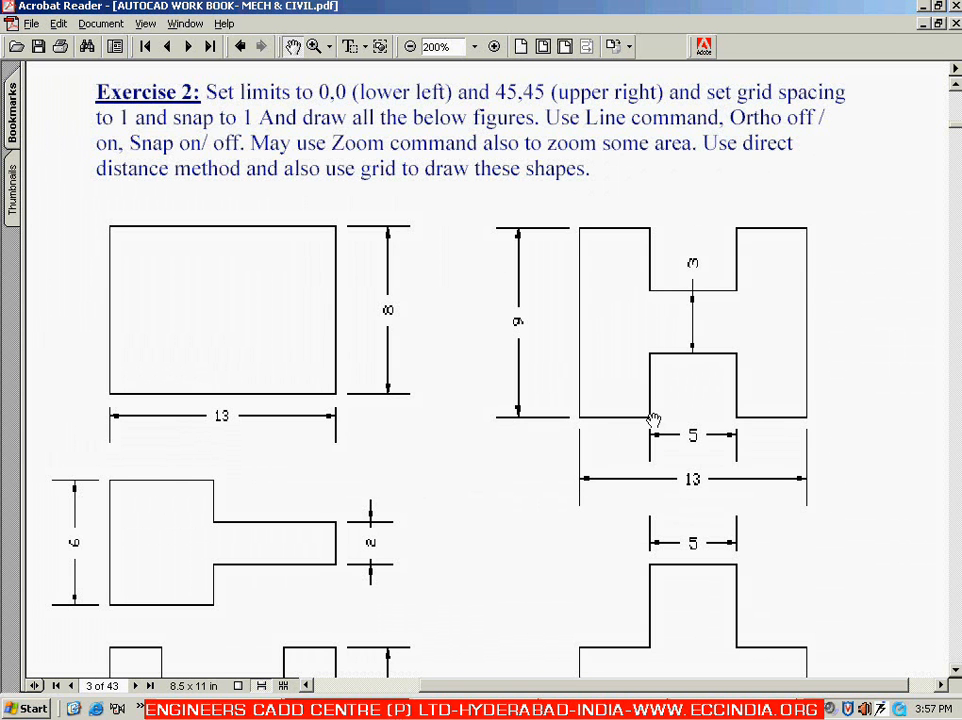
key("alt+Tab")
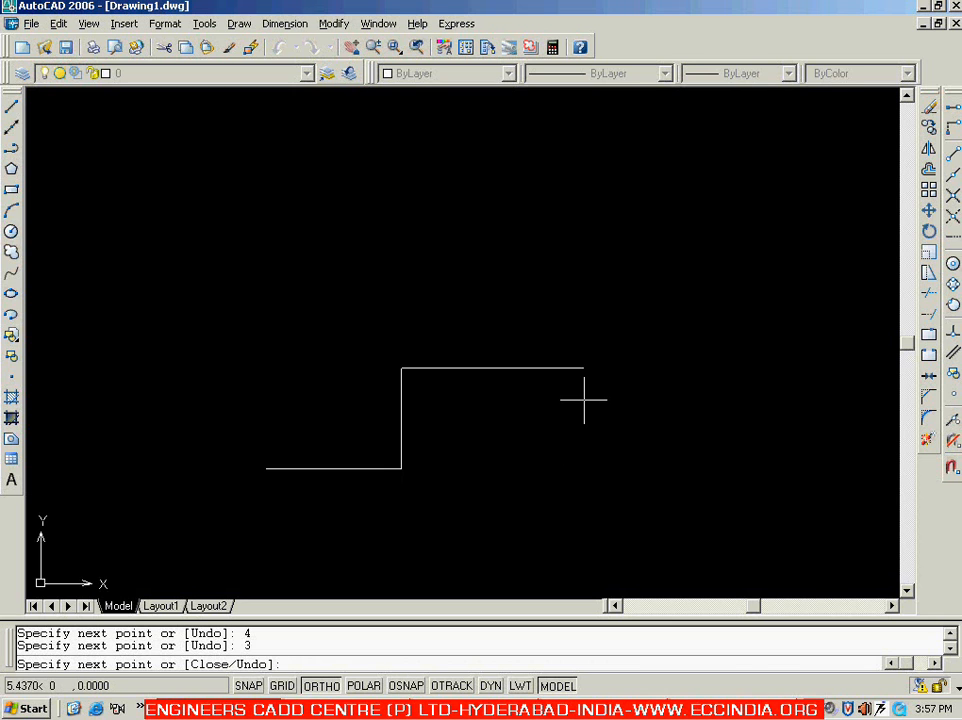
type("5")
key("Return")
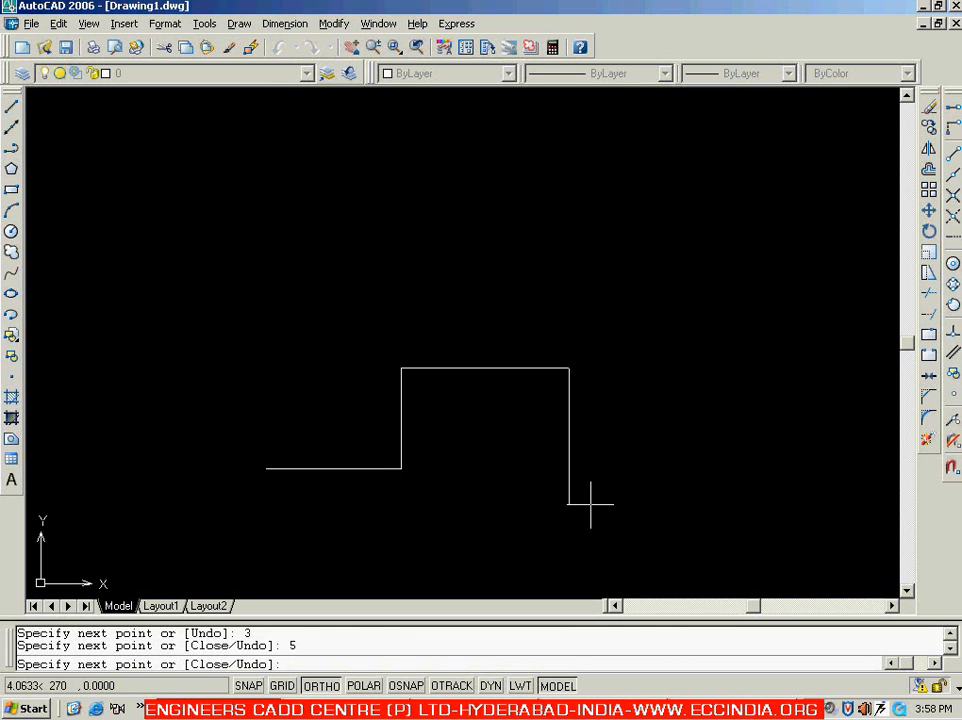
type("3")
key("Return")
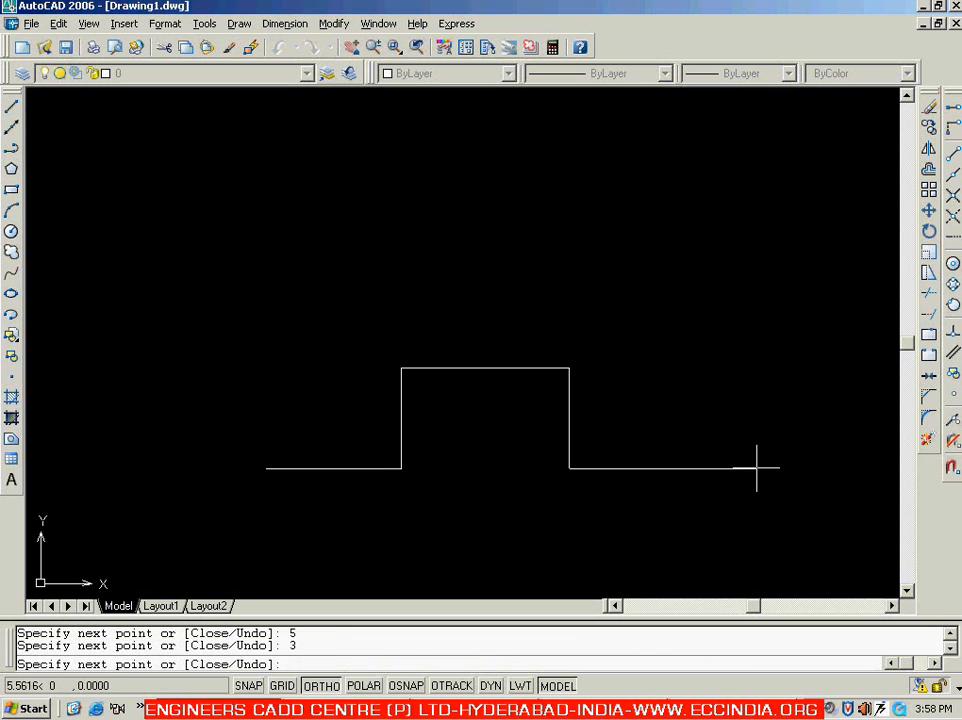
Step: Draw the right leg's base 4 units to the right and its outer side 9 units up, following the exercise sheet
key("alt+Tab")
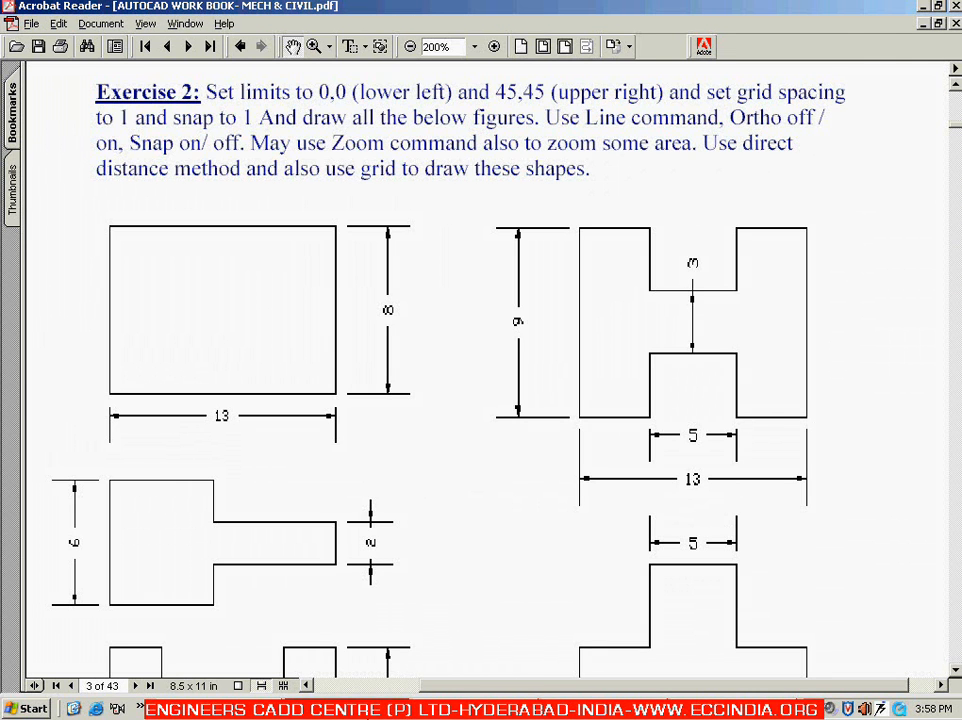
key("alt+Tab")
type("4")
key("Return")
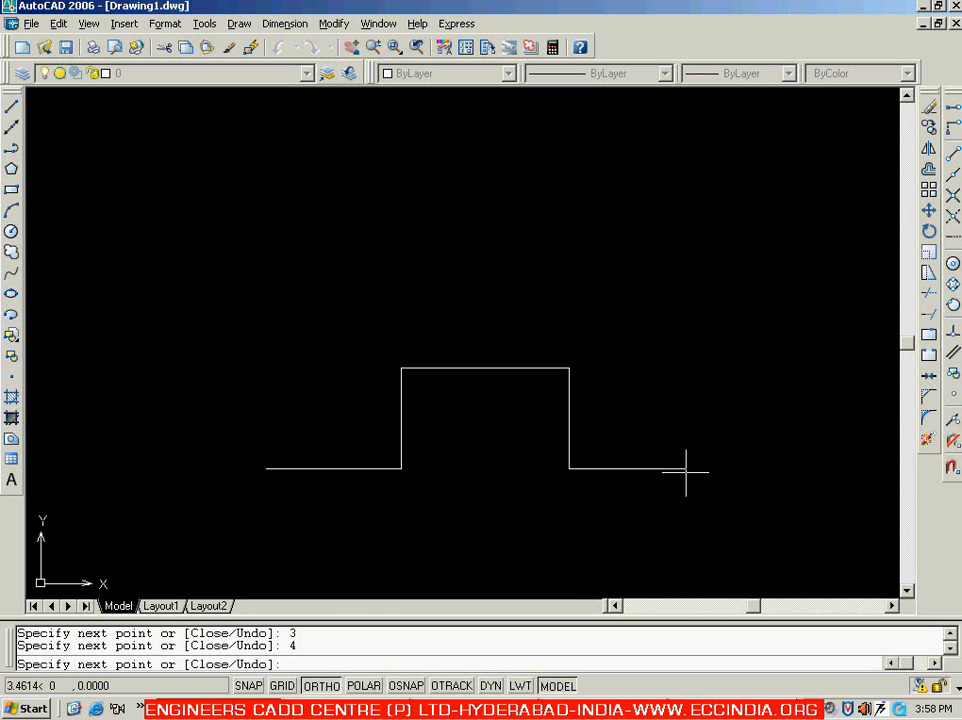
key("alt+Tab")
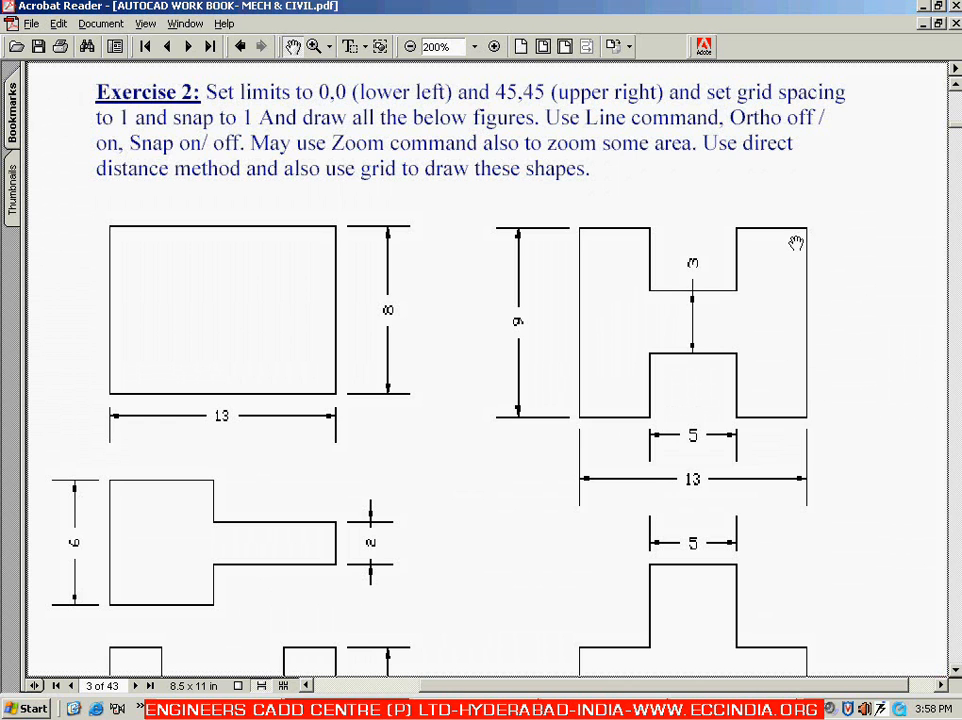
key("alt+Tab")
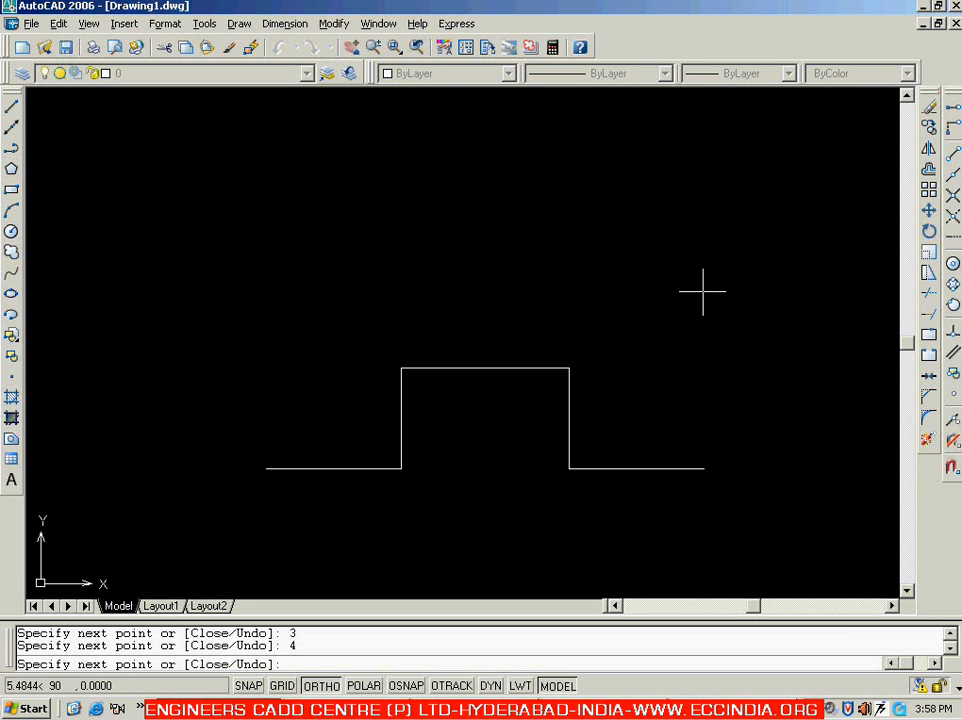
type("9")
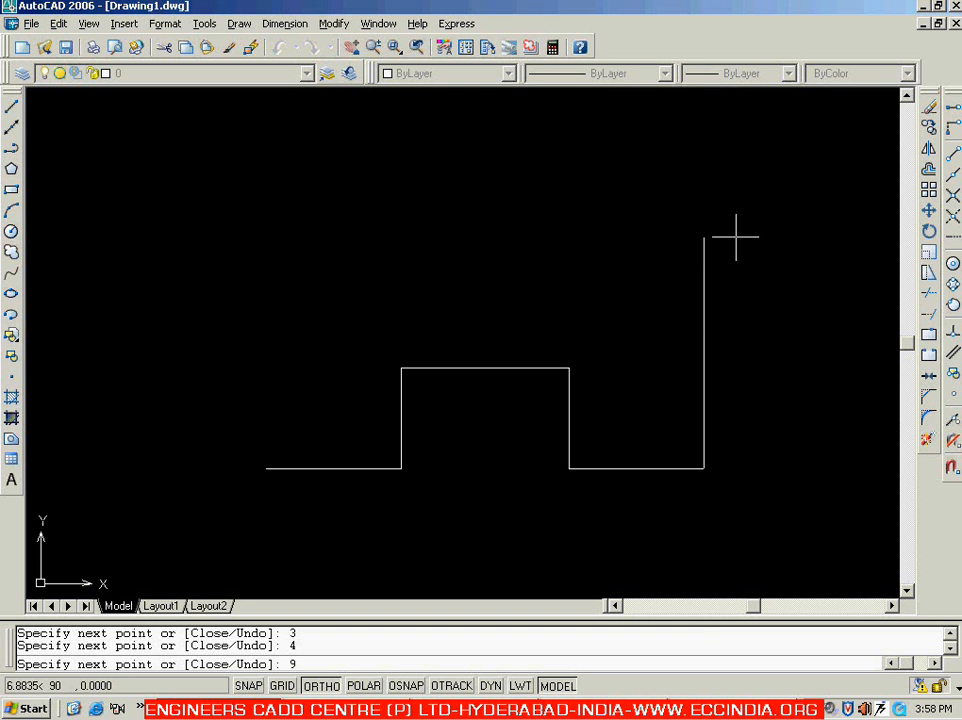
key("Return")
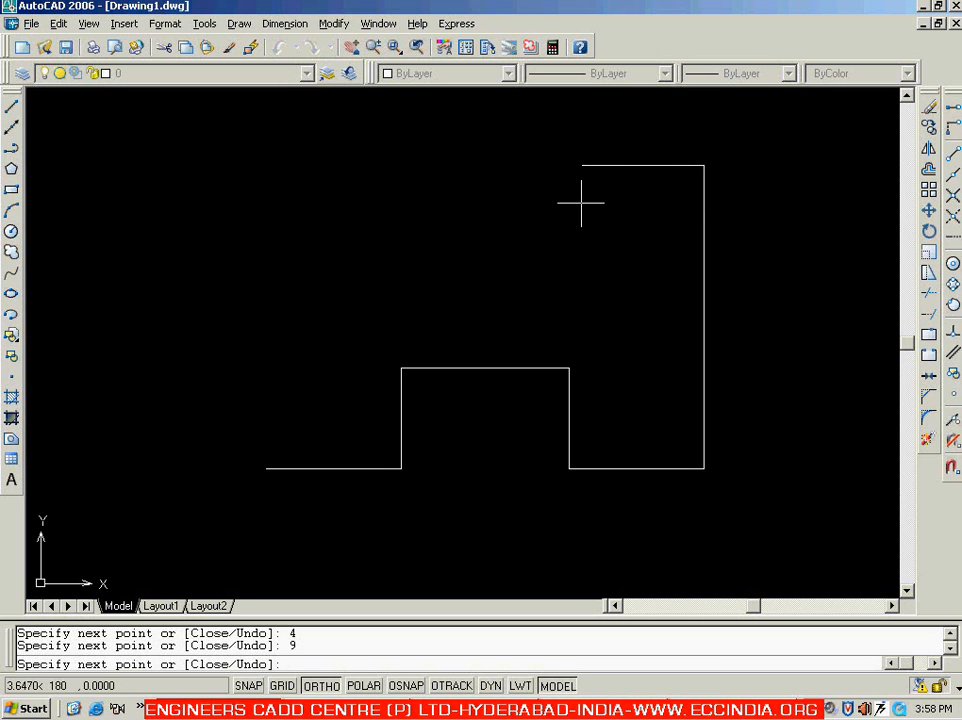
Step: Draw the right leg's top edge 4 units left and the upper notch's right side 3 units down
type("4")
key("Return")
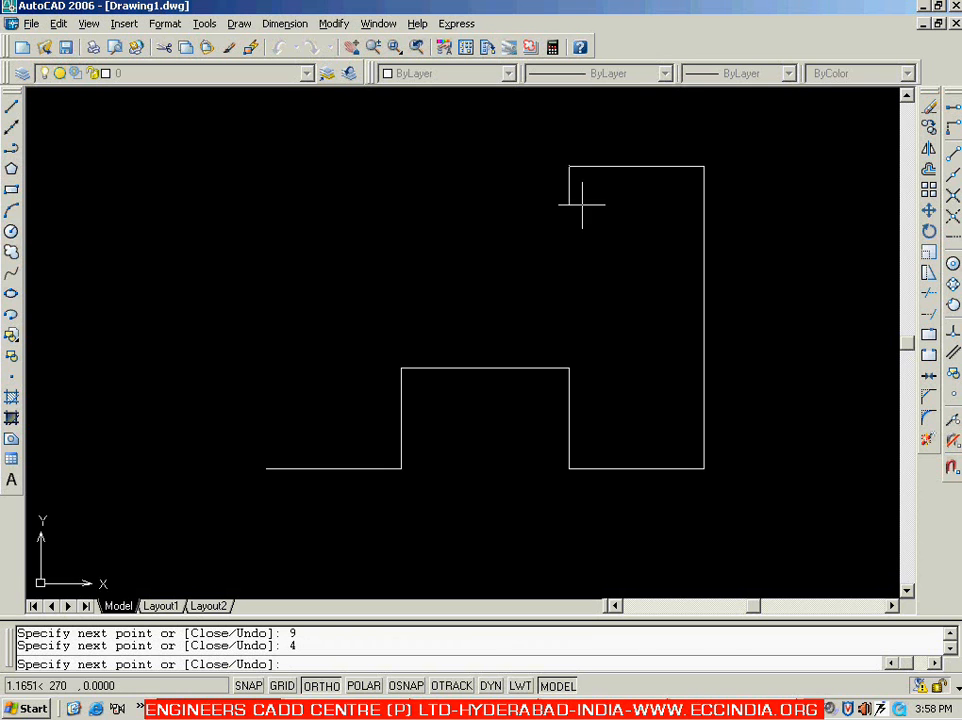
type("3")
key("Return")
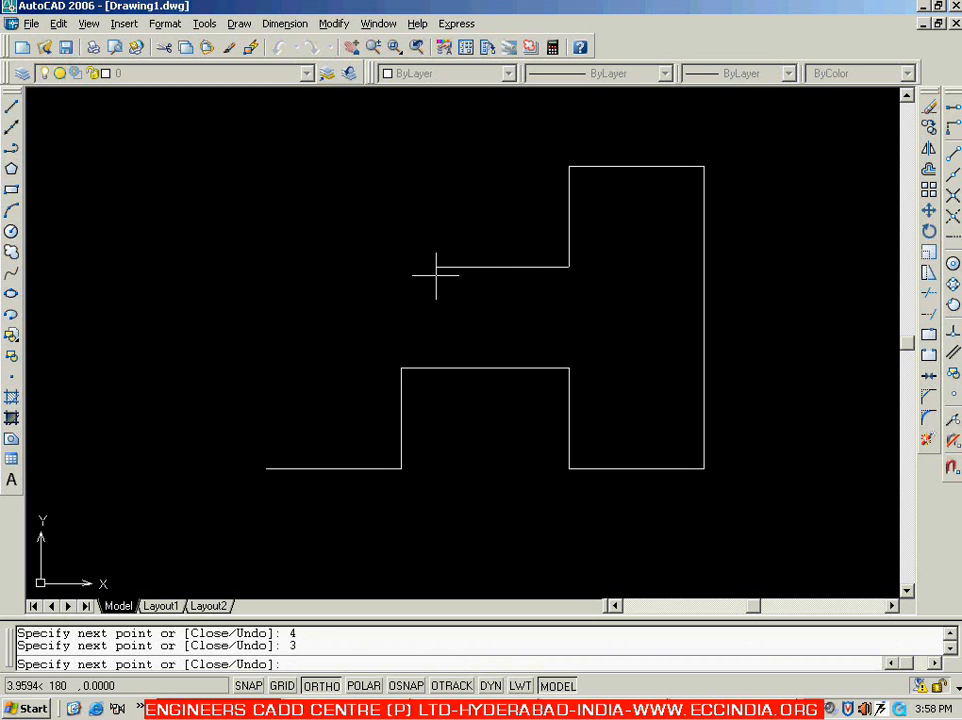
Step: Draw the floor of the upper notch 5 units left and its left side 3 units up
type("5")
key("Return")
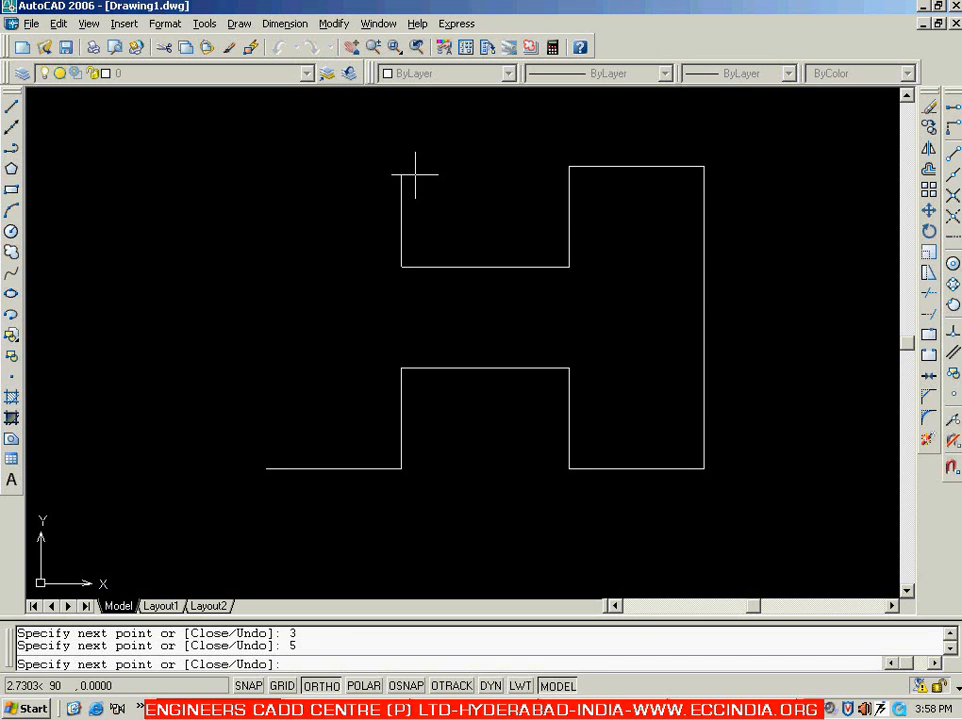
type("3")
key("Return")
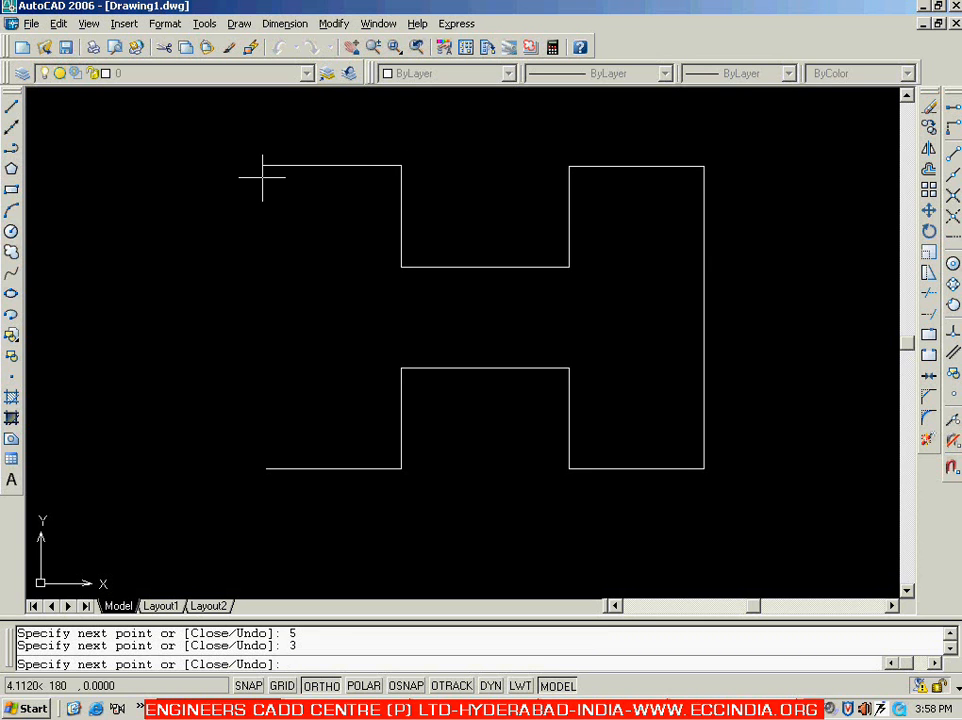
Step: Draw the left leg's top edge 4 units left, close the H with a 9-unit line downward, and end the line
type("4")
key("Return")
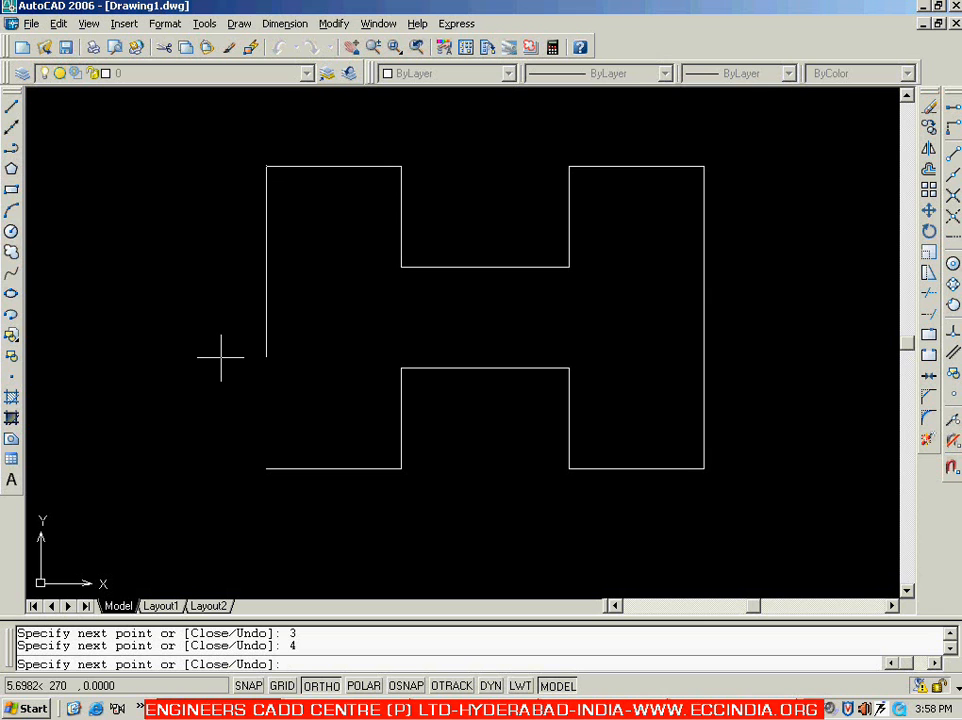
type("9")
key("Return")
type("5")
key("Return")
key("Escape")
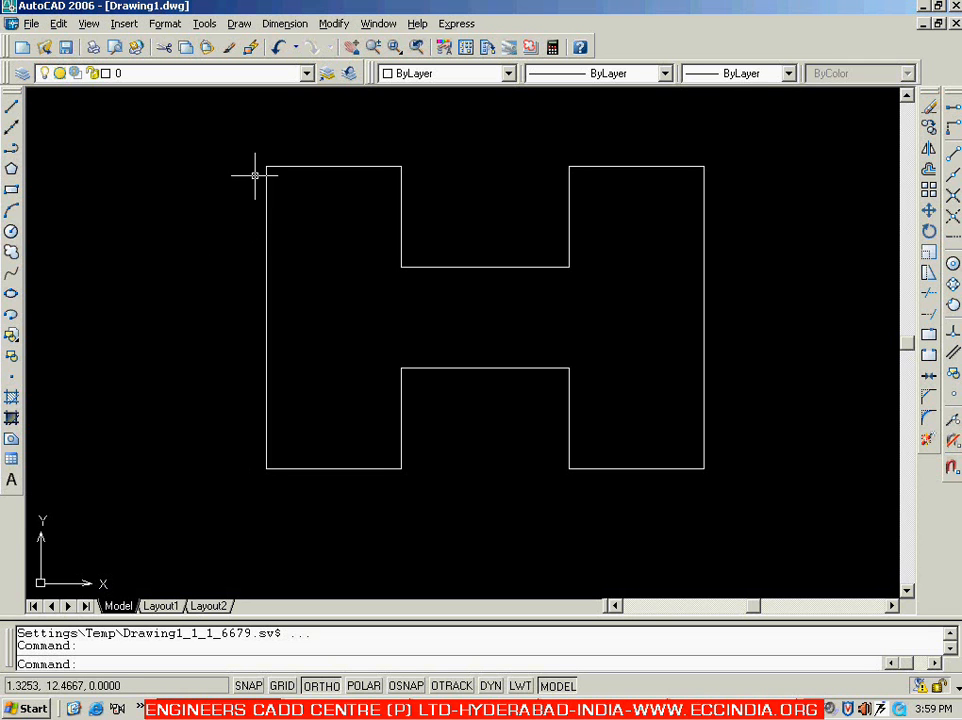
Step: Erase all lines of the completed H figure
left_click(229, 139)
left_click(737, 500)
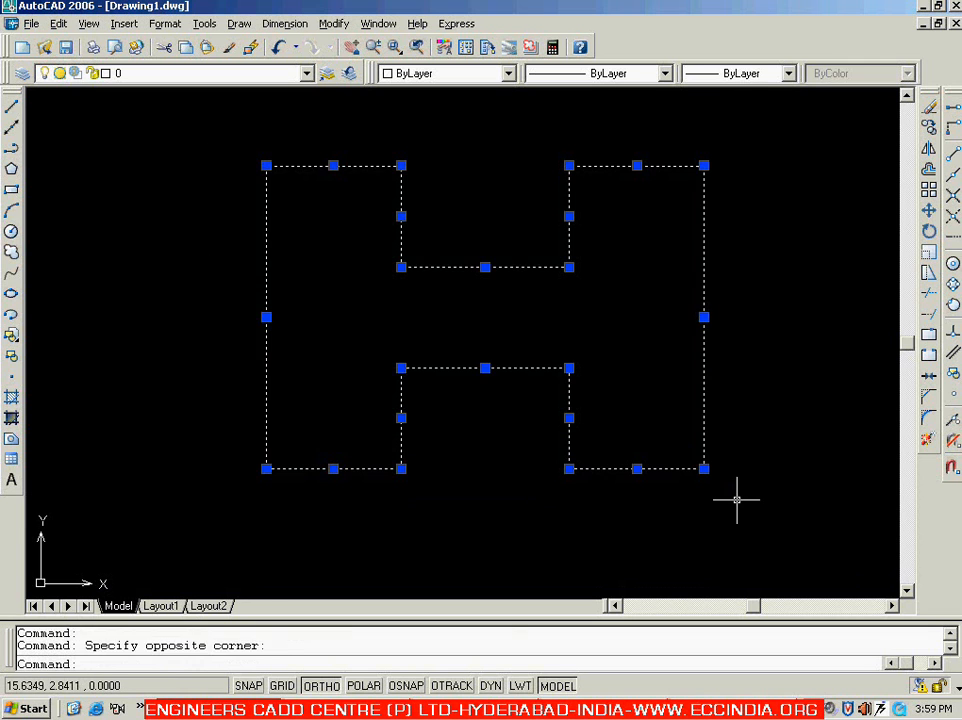
key("Delete")
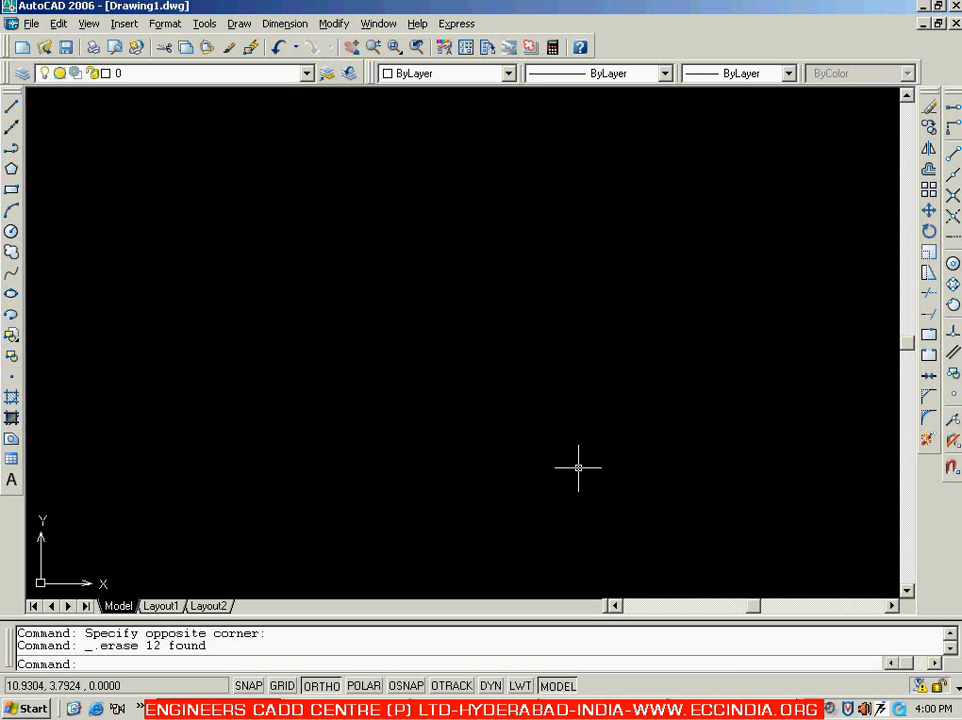
Step: Set the drawing limits from 0,0 to 5,5 and zoom to show the whole limits area
left_click(615, 709)
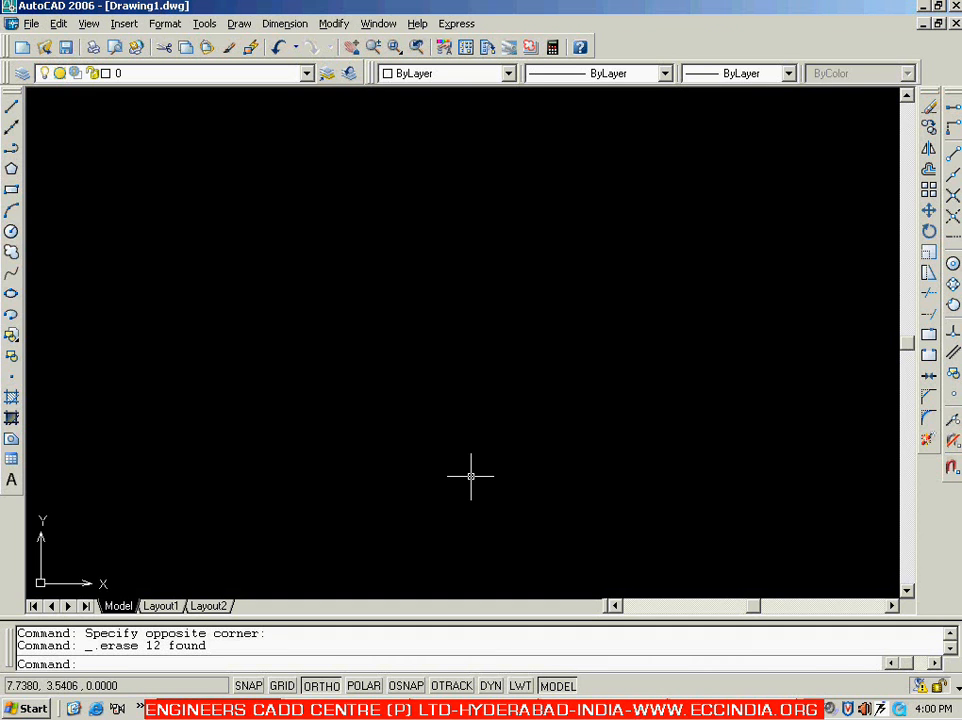
type("limits")
key("Return")
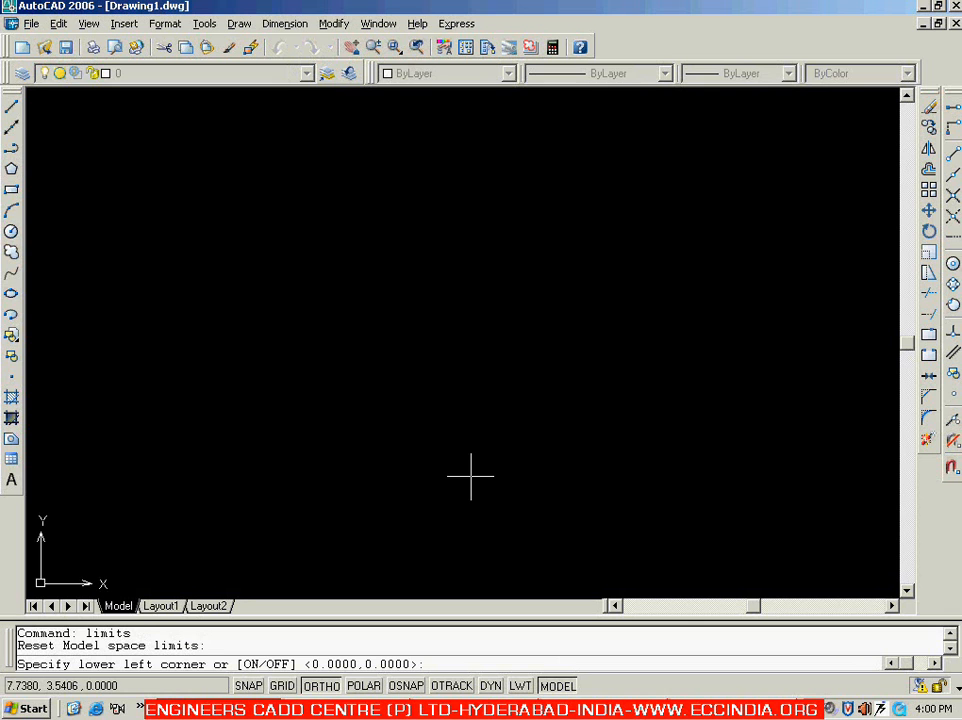
key("Return")
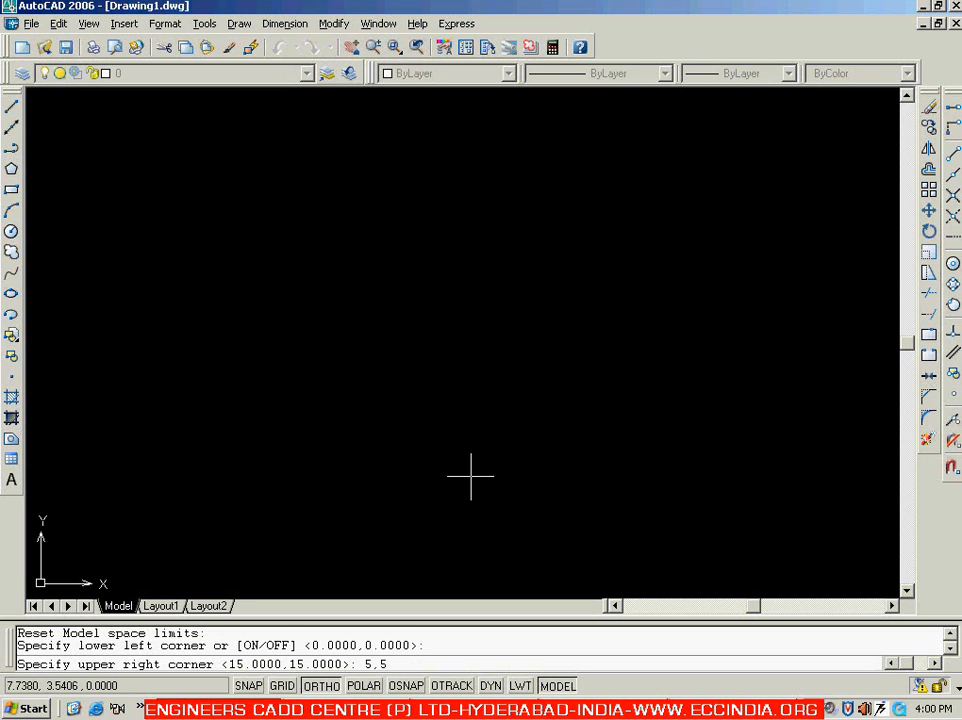
key("Return")
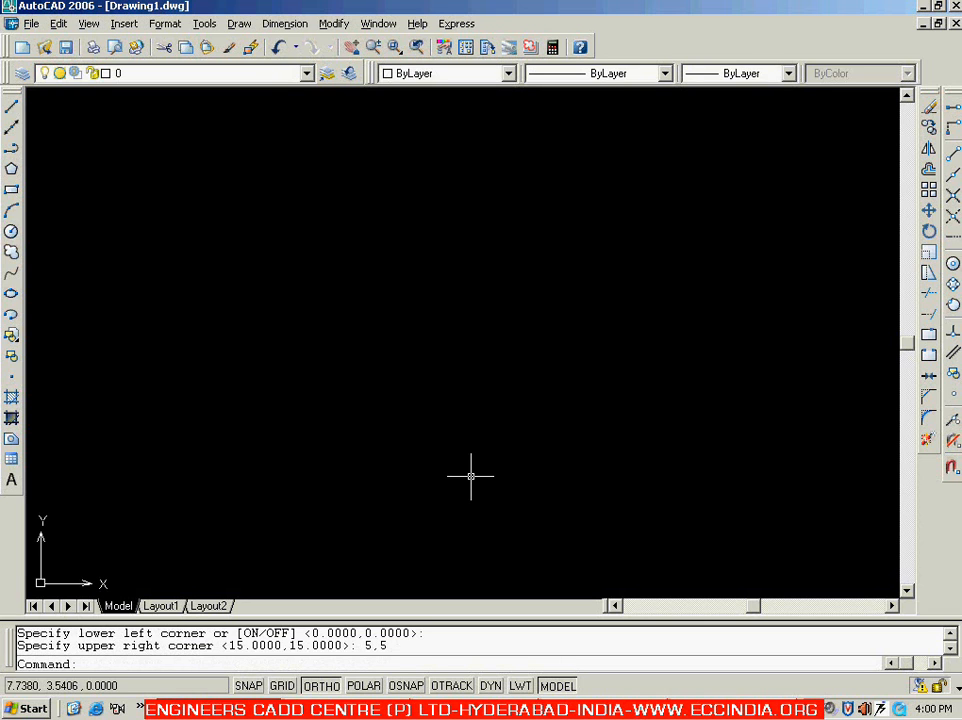
type("z")
key("Return")
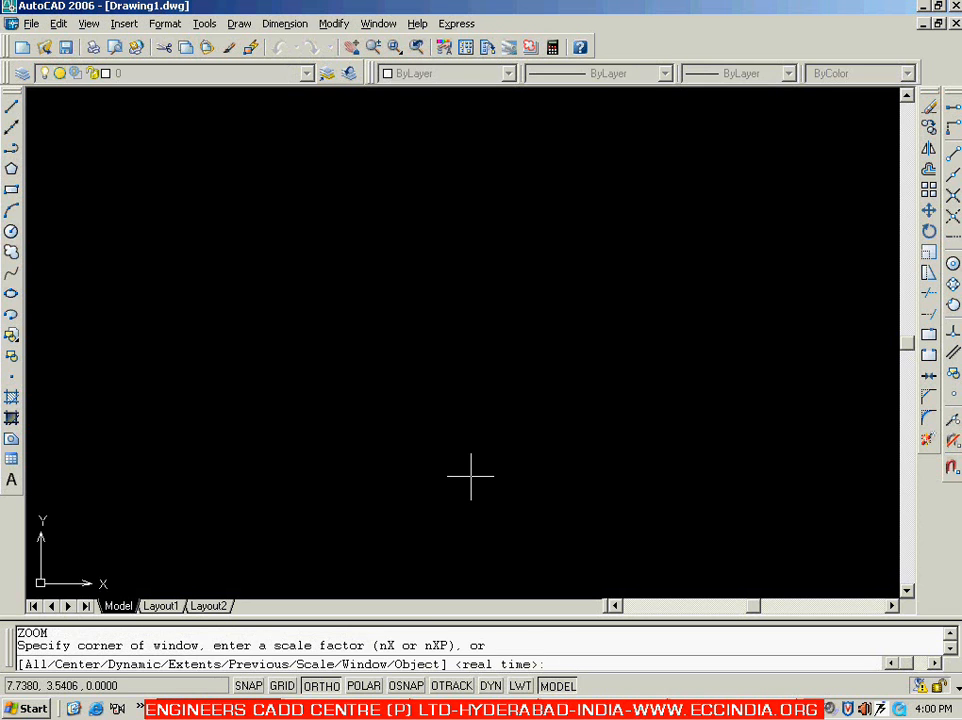
key("Return")
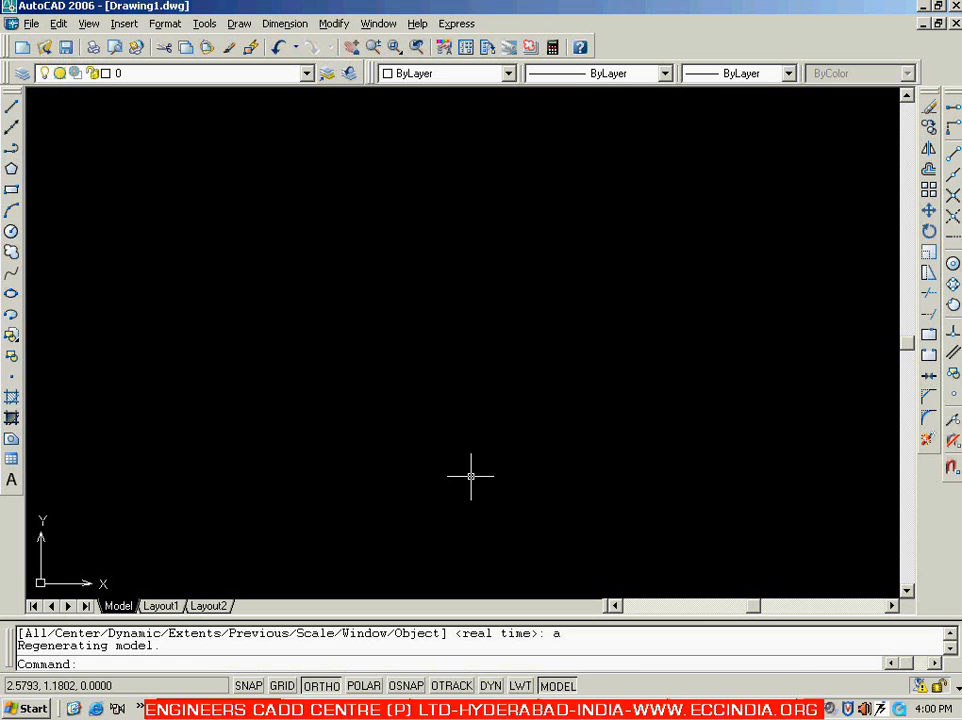
Step: Start a line near the lower-left of the drawing area and, checking the reference figure in Word, draw its base 3 units to the right
type("l")
key("Return")
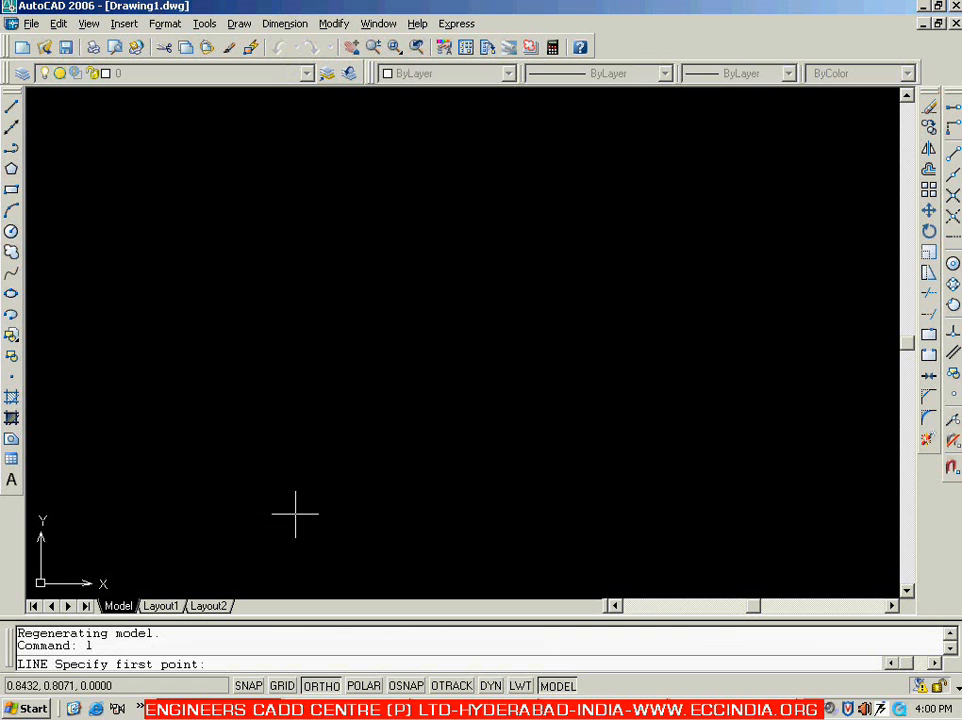
left_click(221, 491)
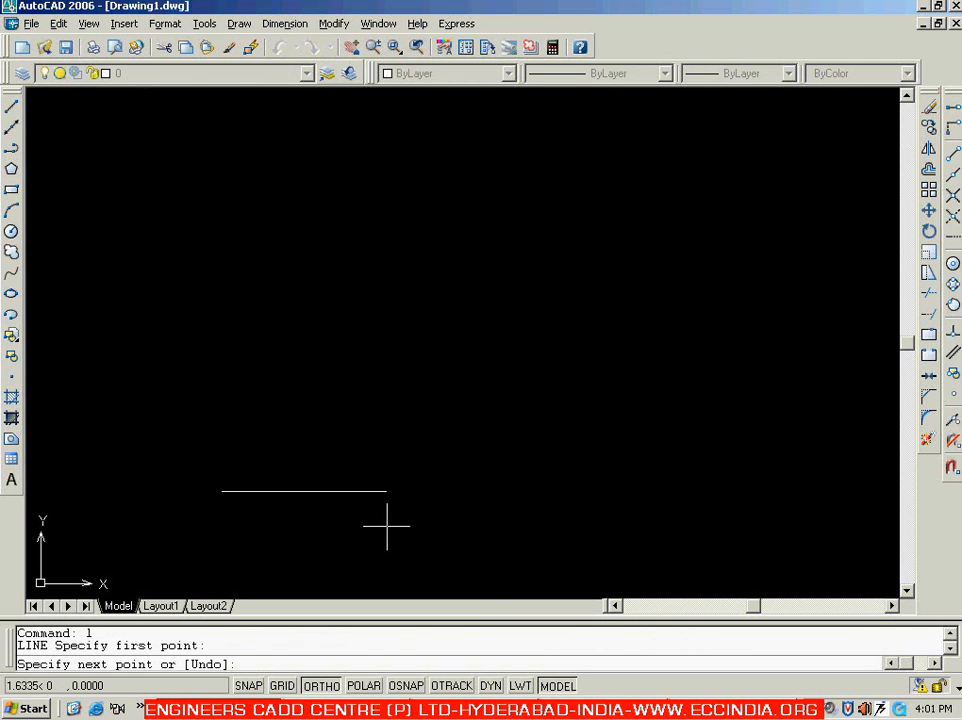
left_click(601, 708)
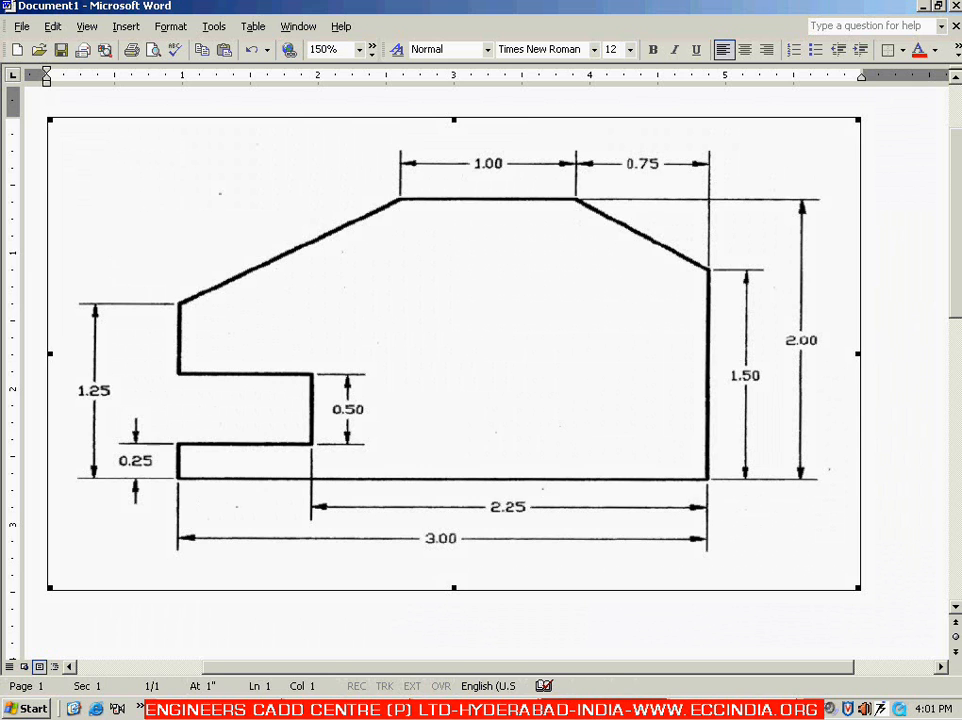
left_click(540, 708)
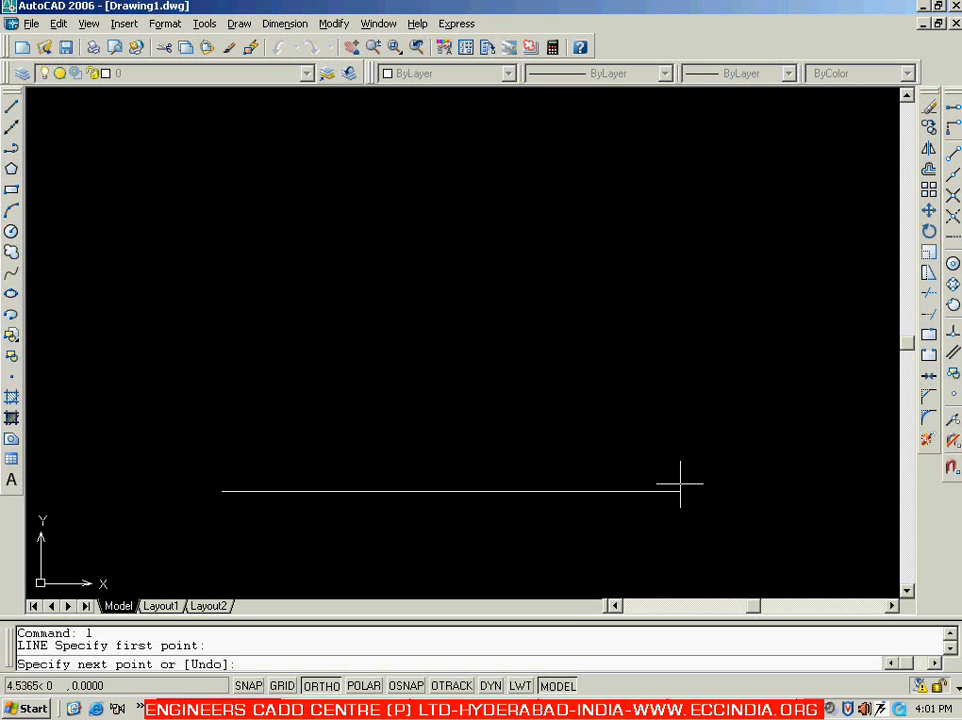
type("3")
key("Return")
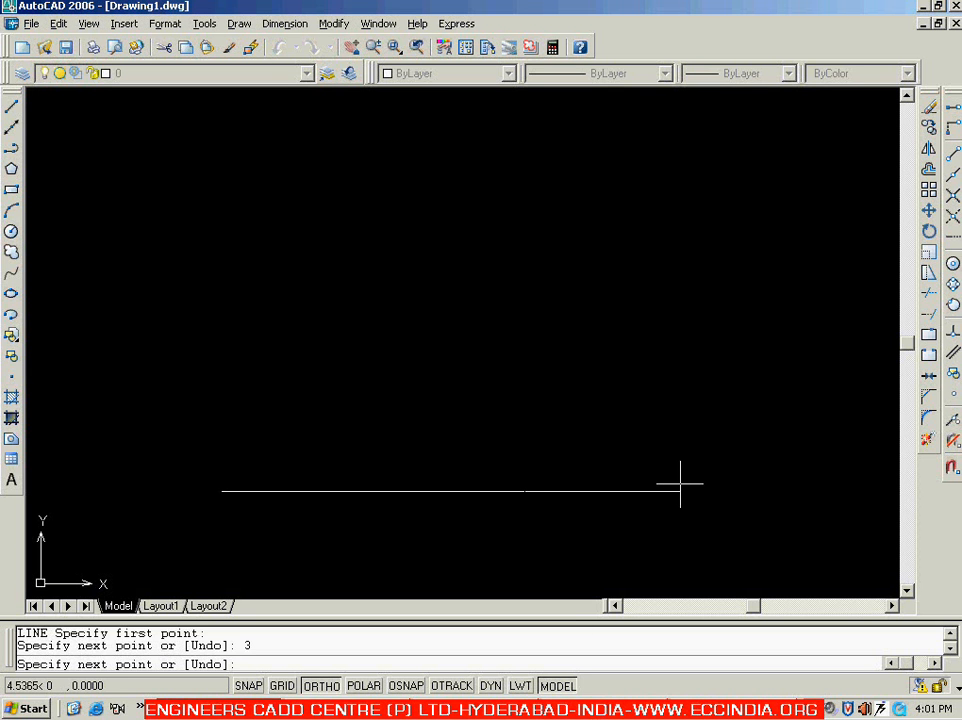
Step: Check the reference figure in Word and draw the right side 1.5 units straight up from the base's right end
key("alt+Tab")
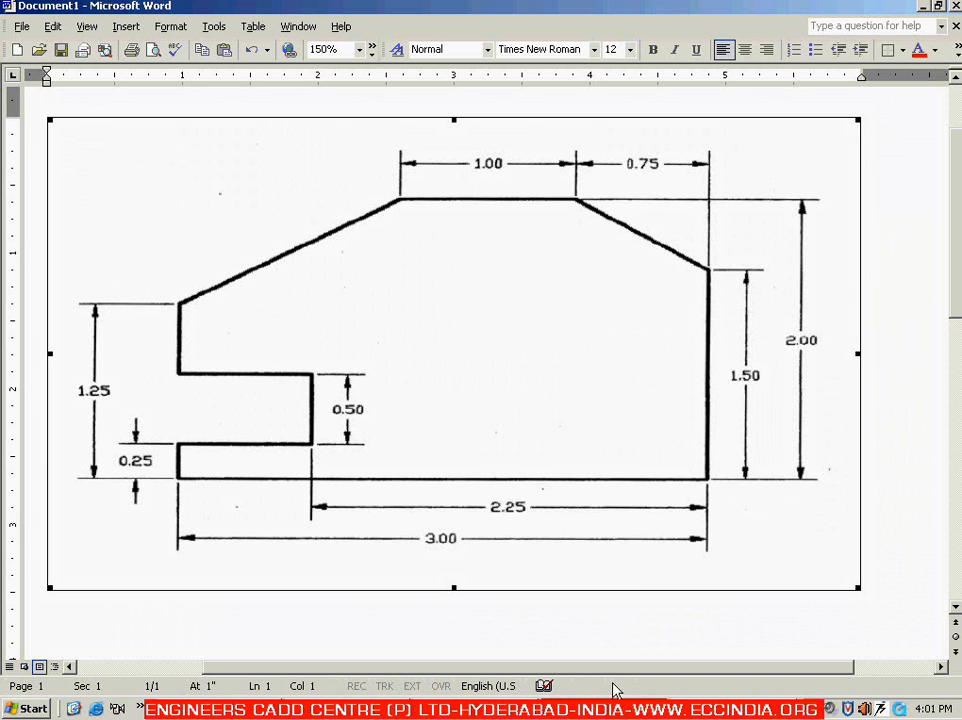
key("alt+Tab")
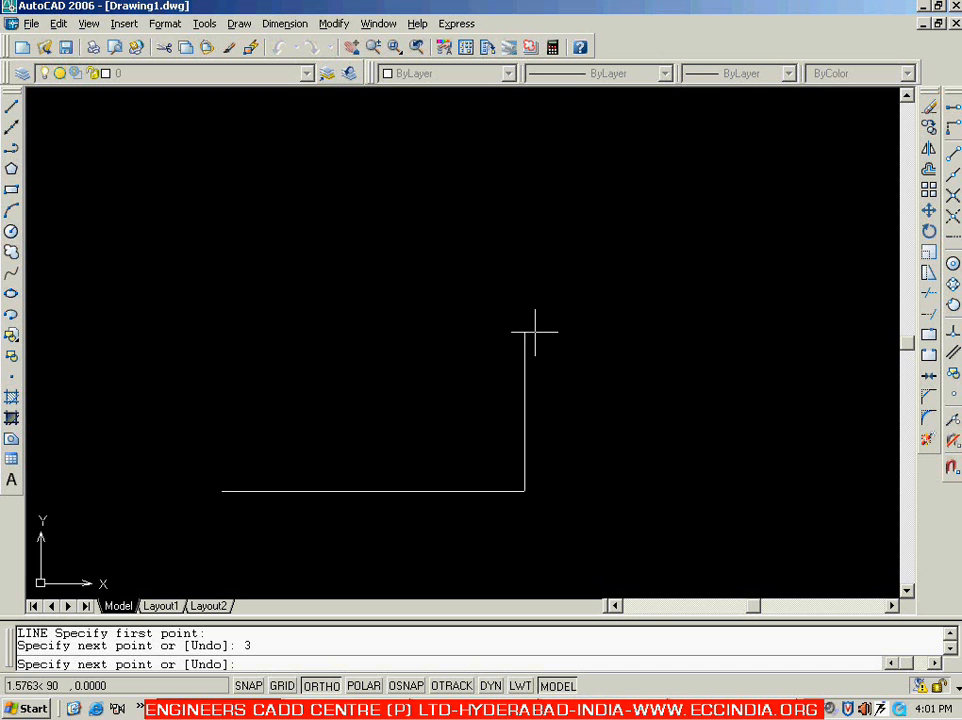
type("1.5")
key("Return")
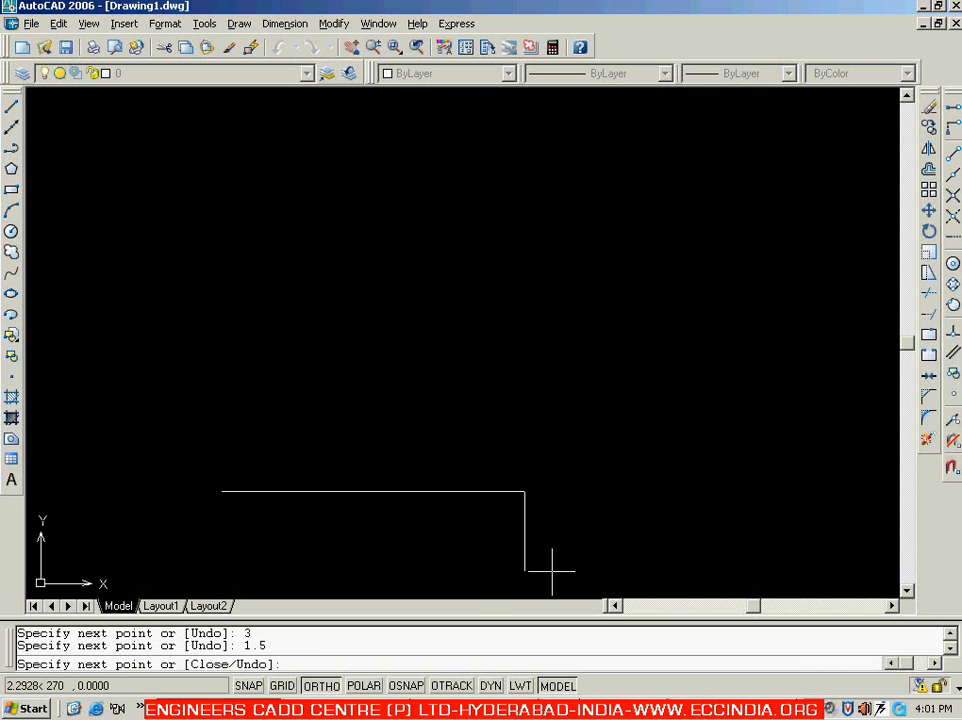
Step: Draw the upper-right slope with relative coordinates @-.75,.5 and continue with the top edge 1 unit to the left, following the Word reference
key("alt+Tab")
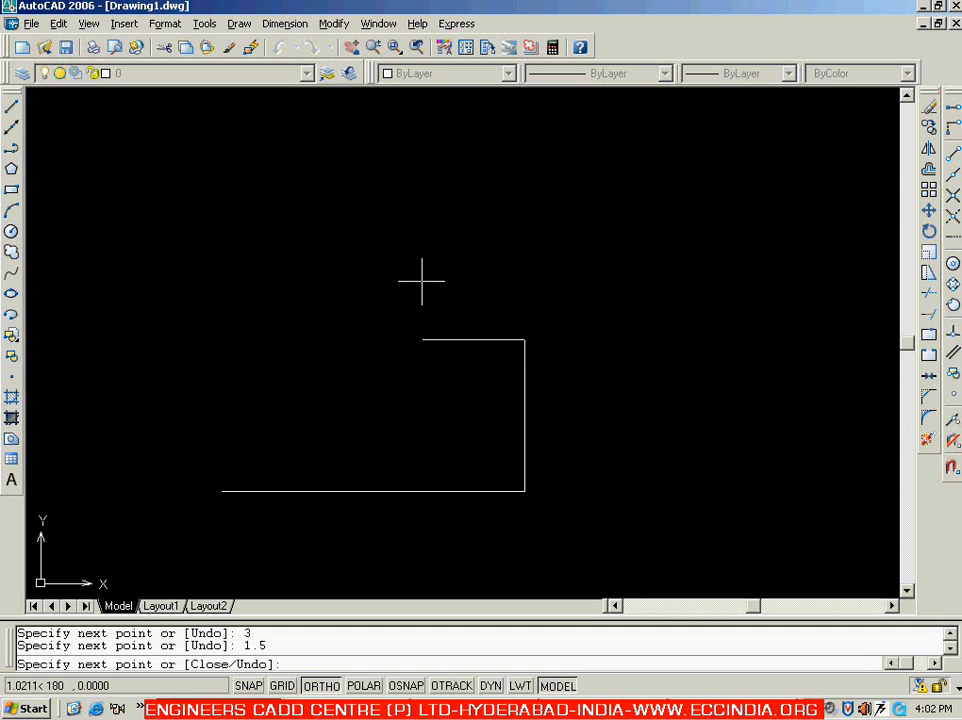
type("@-.75,.5")
key("Return")
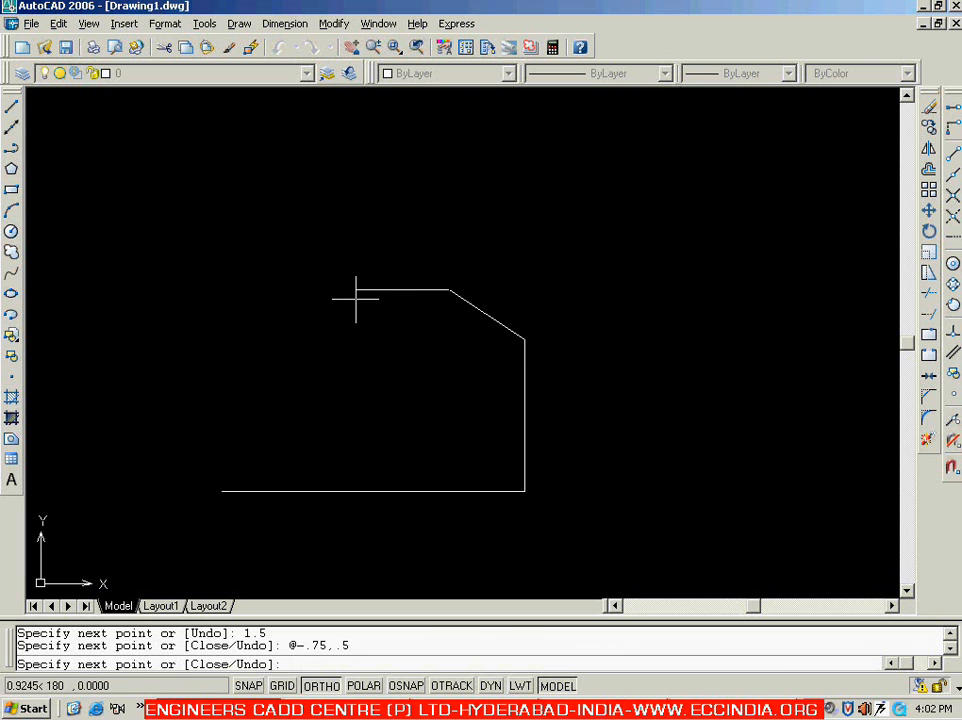
key("alt+Tab")
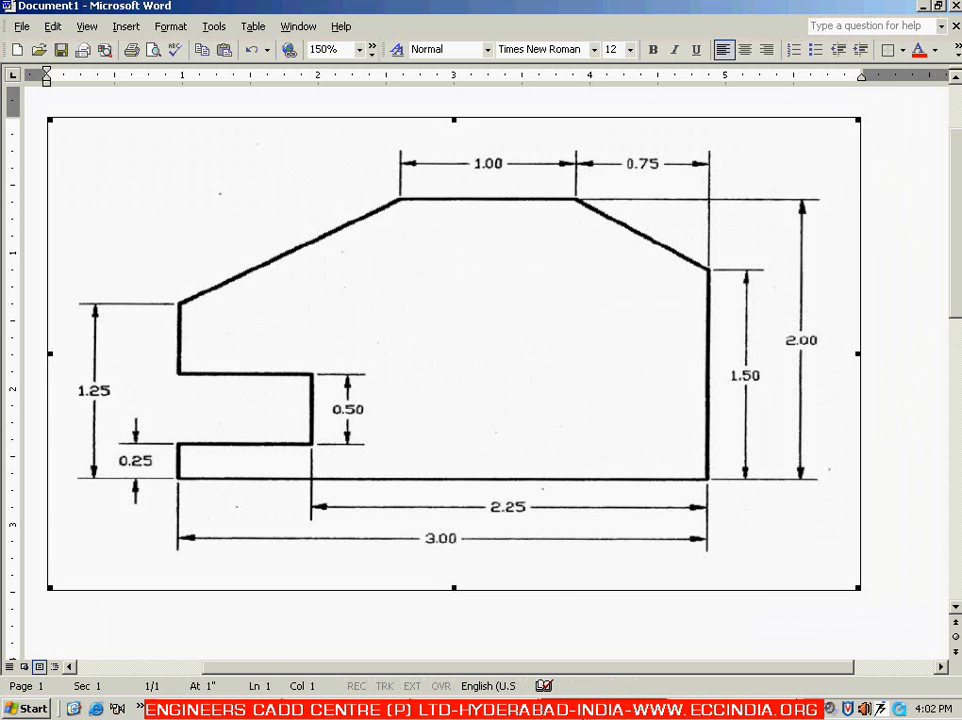
key("alt+Tab")
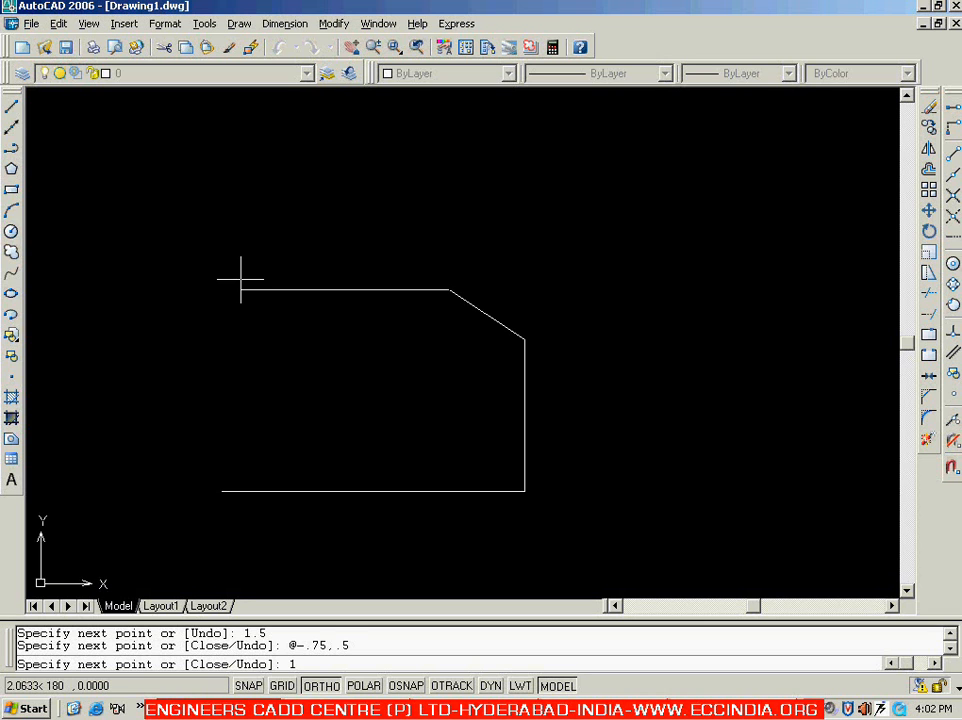
type("1")
key("Return")
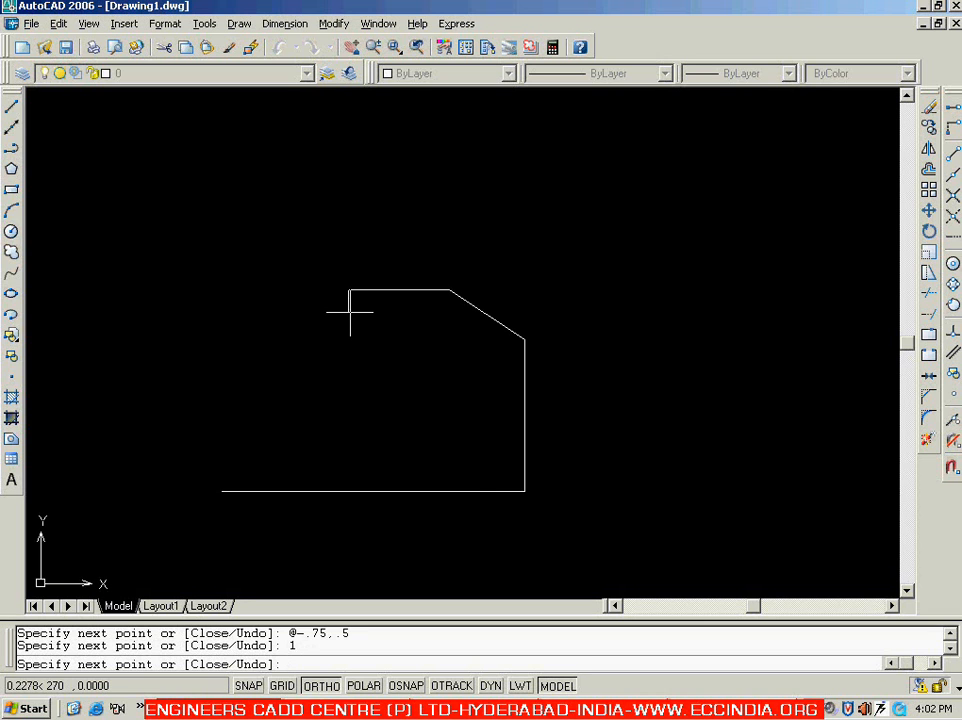
Step: Check the reference figure in Word and draw the upper-left slope from the top edge with relative coordinates @-1.25,-.75
left_click(594, 708)
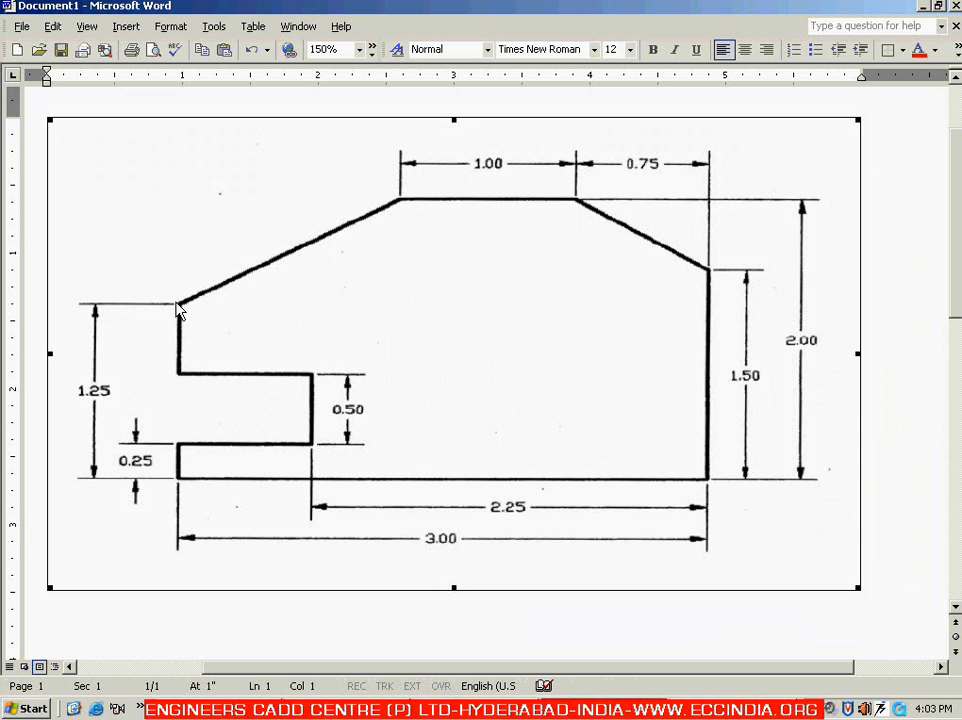
left_click(608, 708)
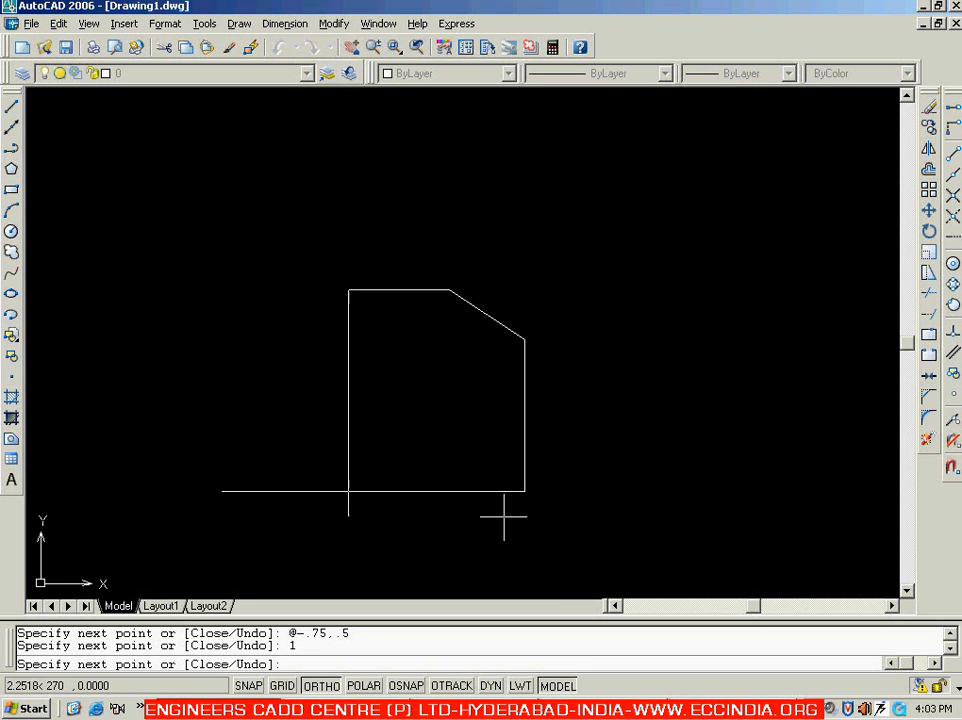
type("@-1.25")
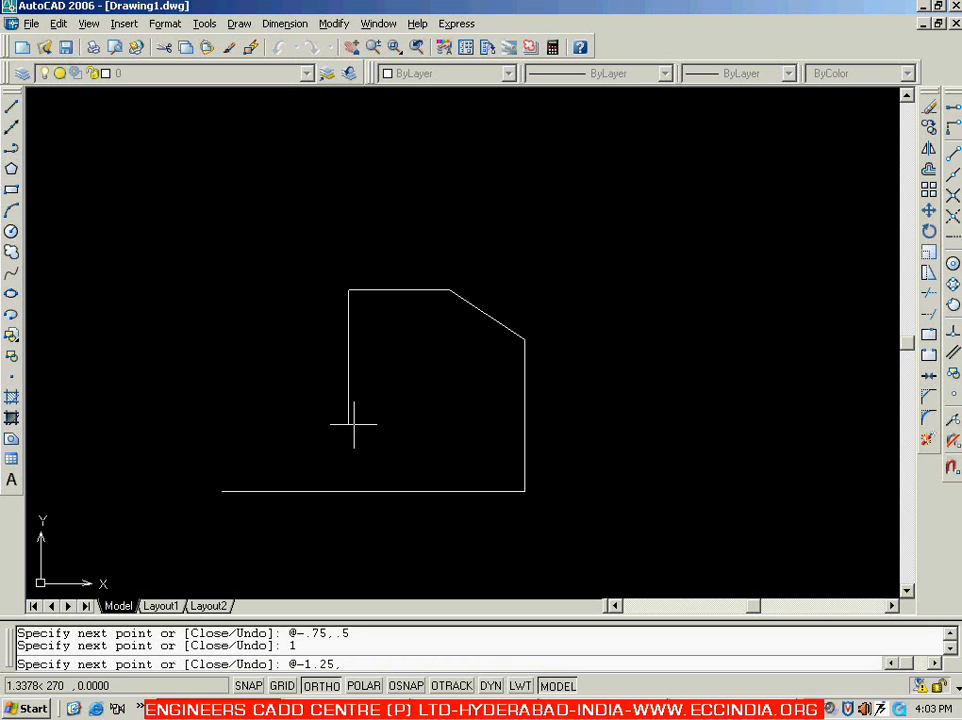
type(",-.75")
key("Return")
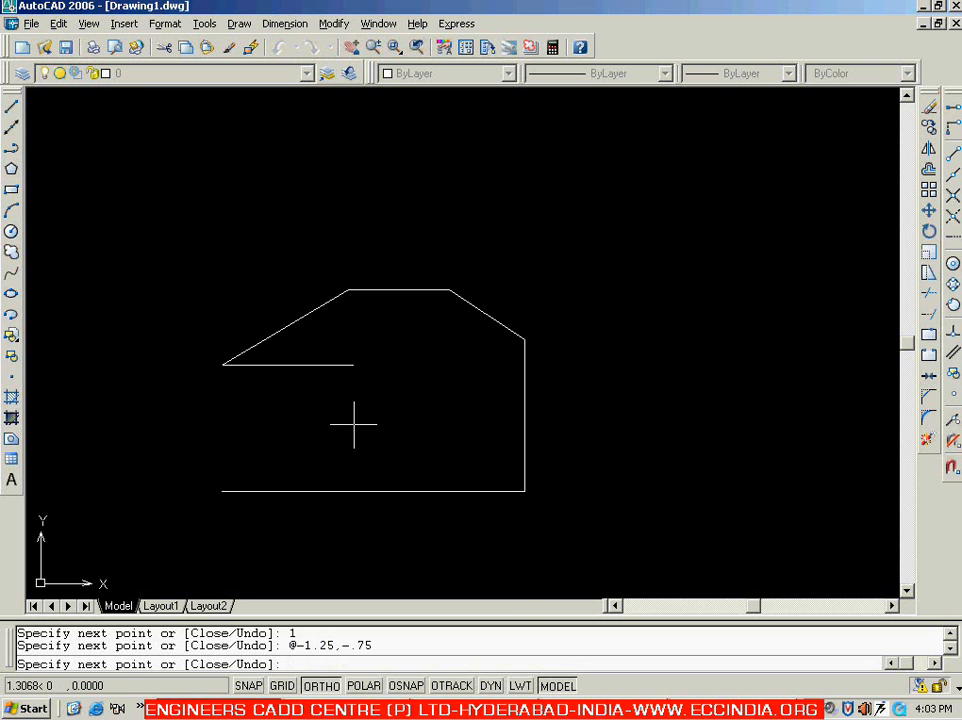
Step: Draw the left side above the notch .5 units straight down from the end of the slope
left_click(545, 709)
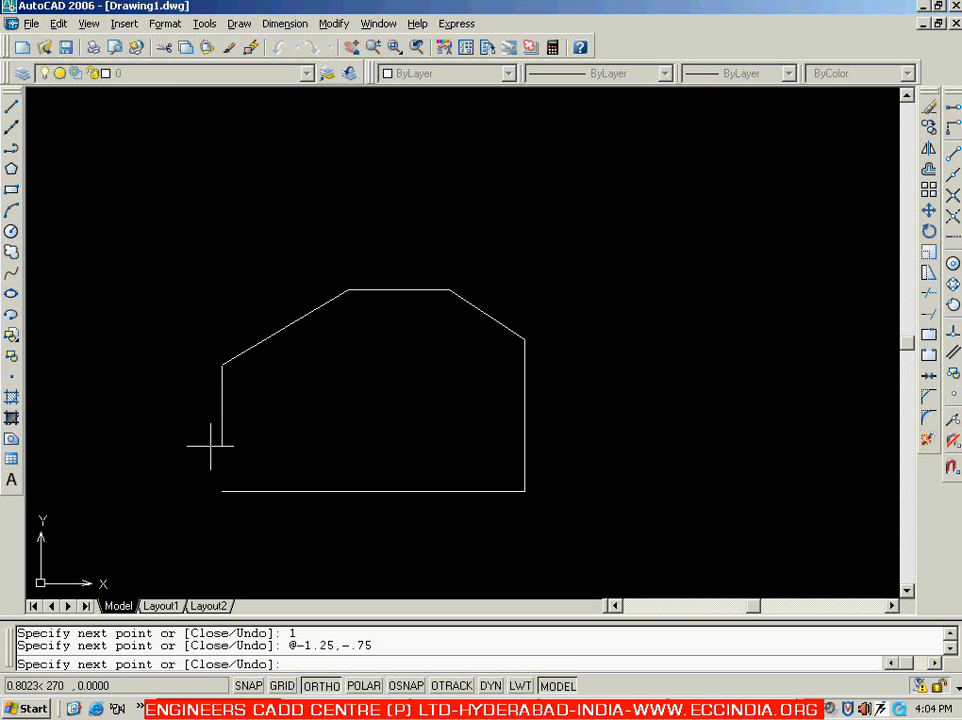
type("5")
key("Return")
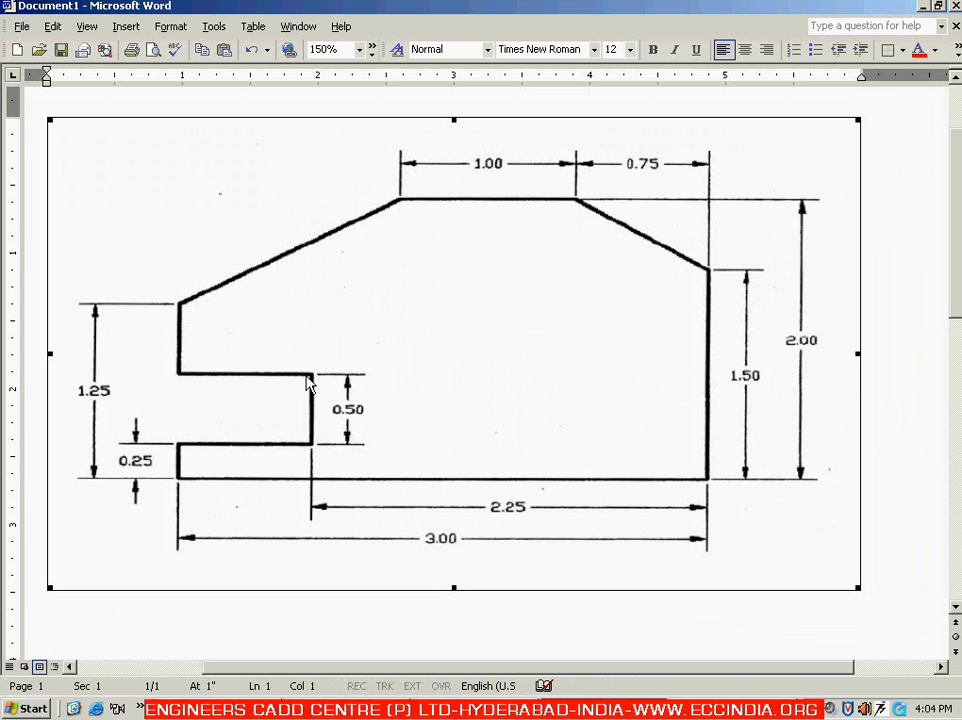
Step: Draw the left-hand notch: .75 units right, .5 units down and .75 units back left
key("alt+Tab")
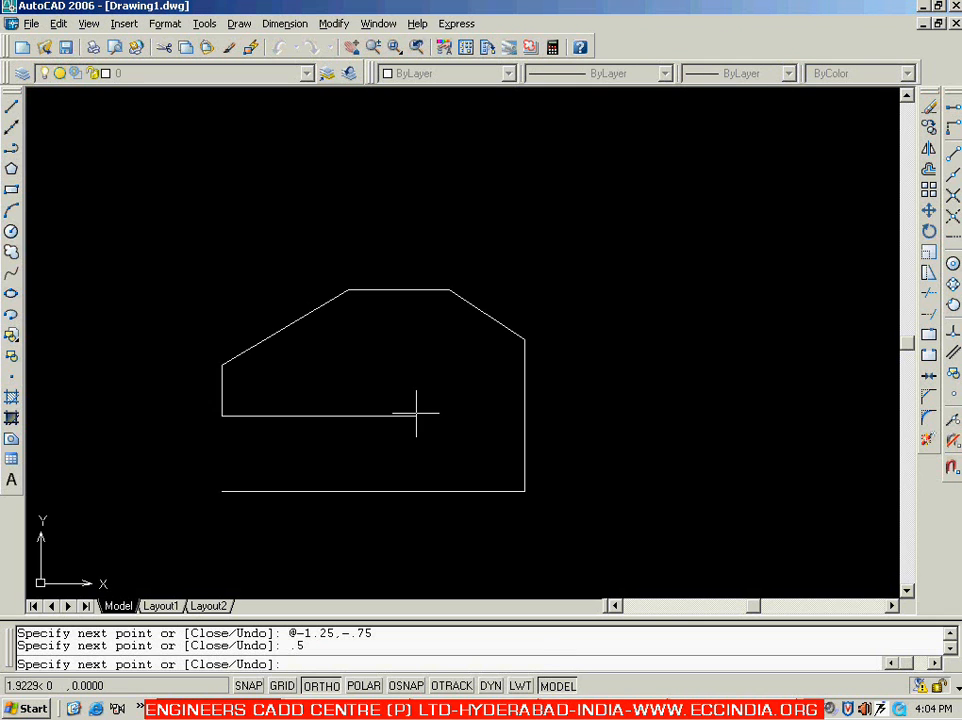
type(".75")
key("Return")
type(".5")
key("Return")
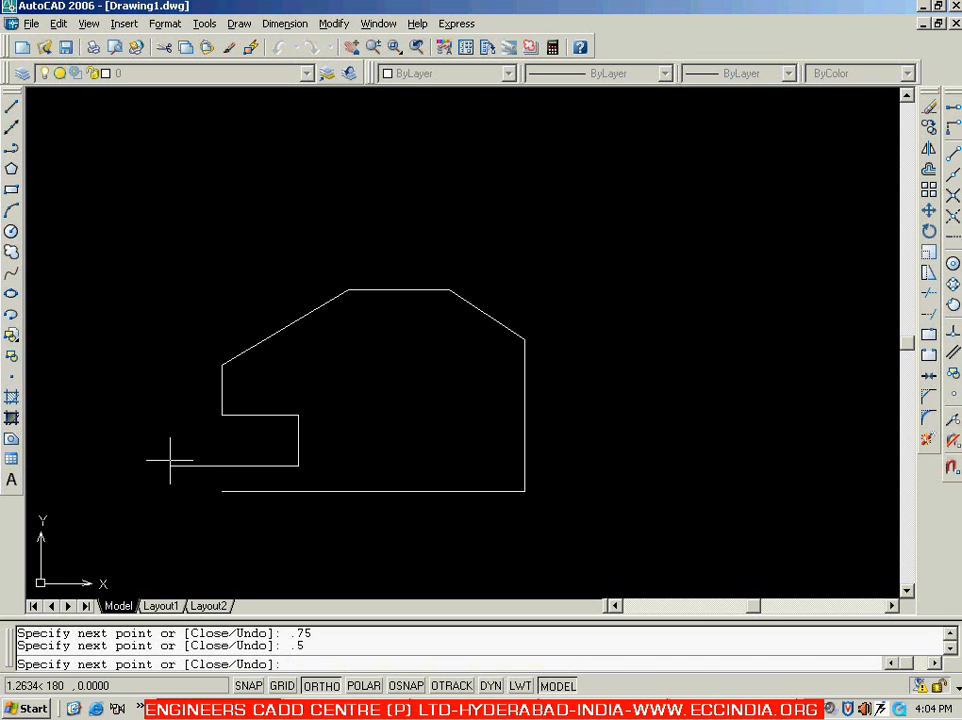
type(".75")
key("Return")
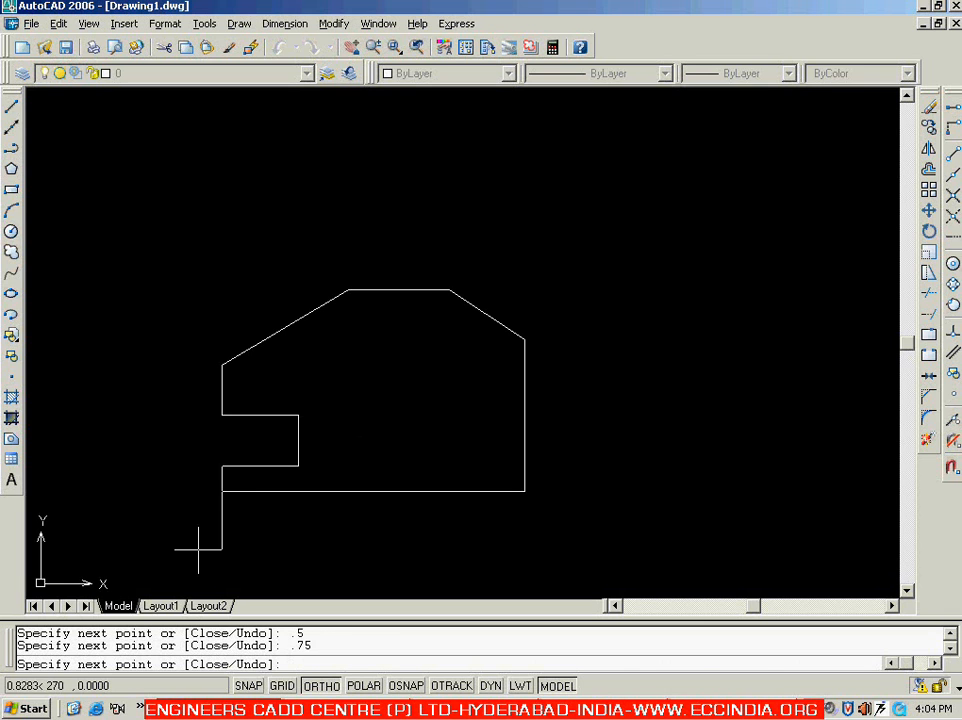
Step: Check the reference in Word, close the outline with a .25-unit line down to the base's start, and end the line
key("alt+Tab")
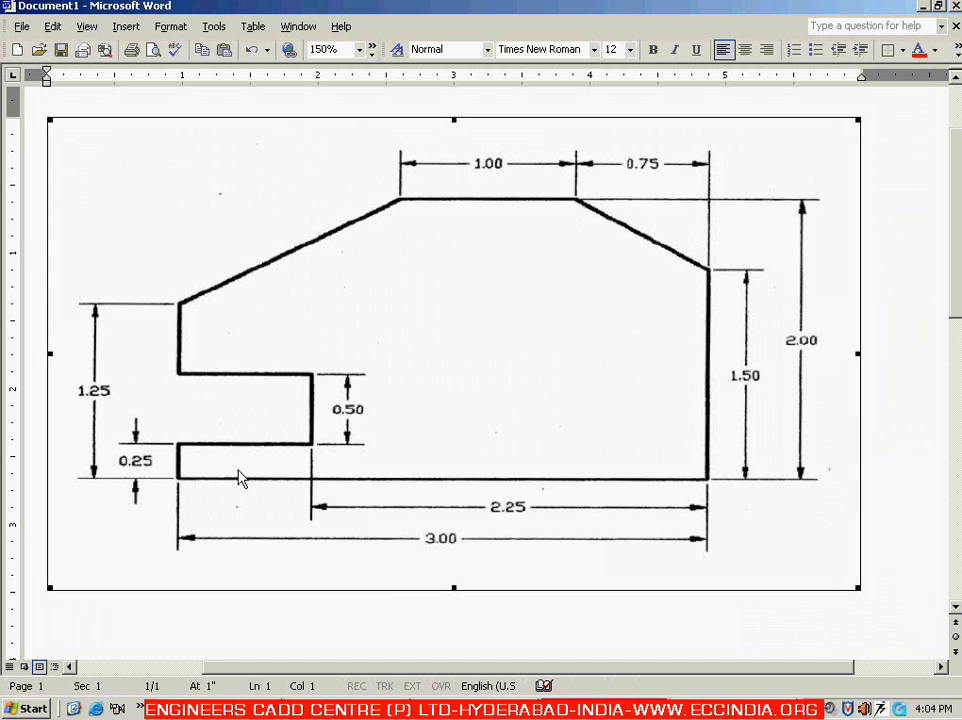
key("alt+Tab")
type(".25")
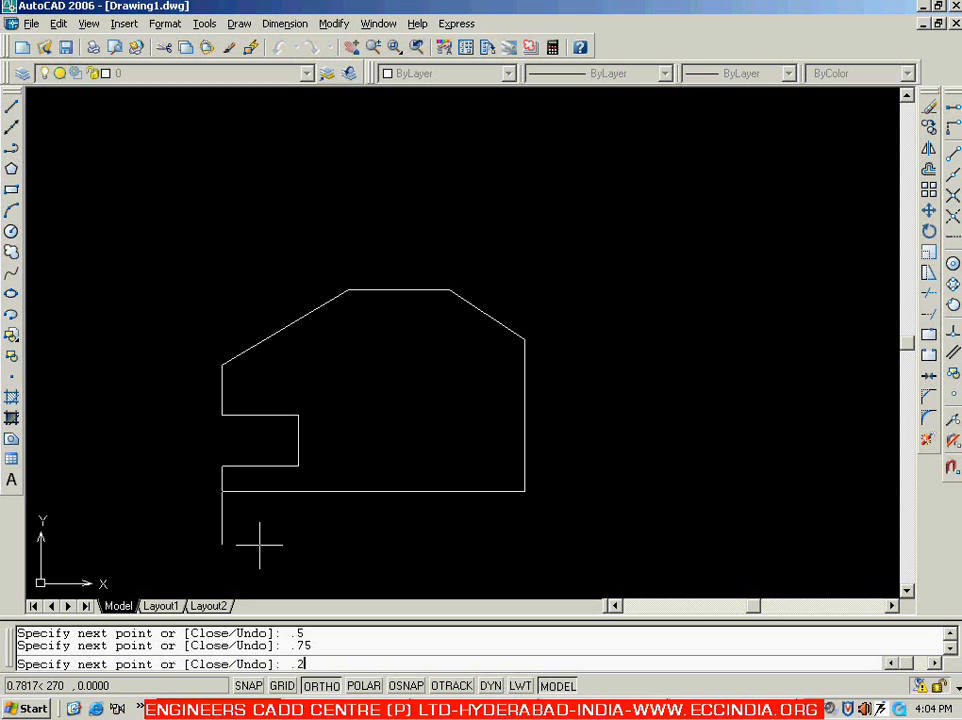
key("Return")
key("Escape")
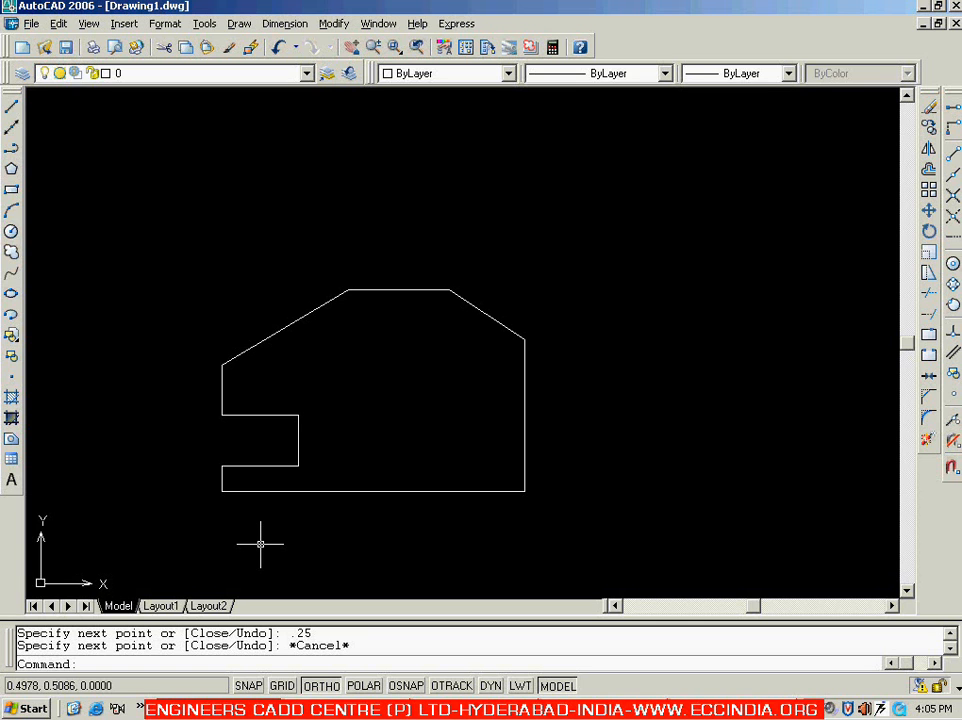
Step: Select all lines of the completed notched figure with a window and erase them
left_click(150, 266)
left_click(543, 508)
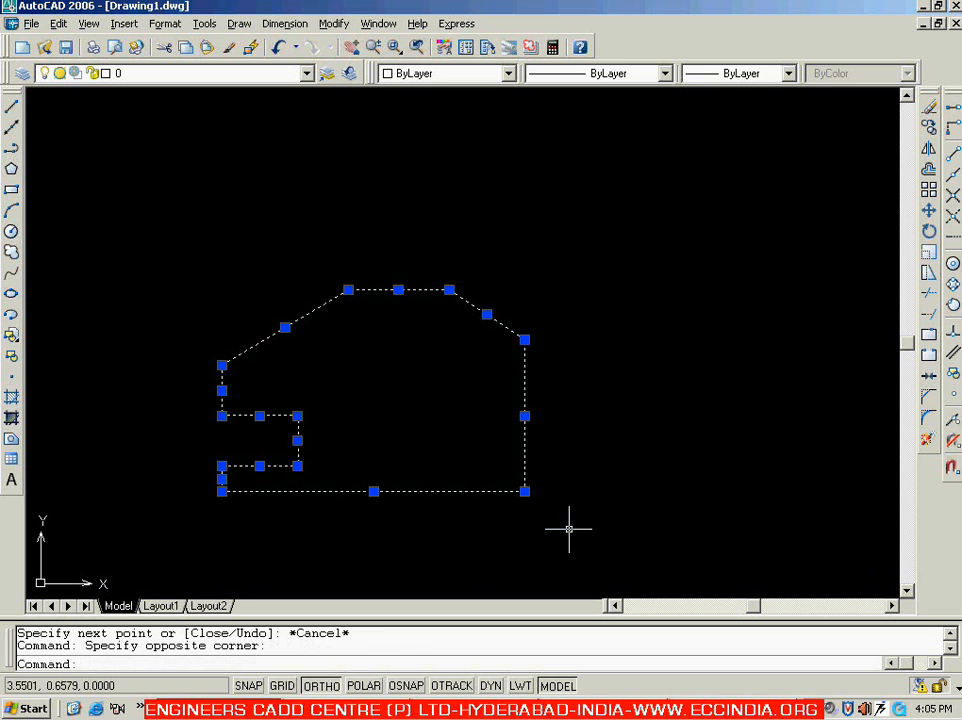
key("Delete")
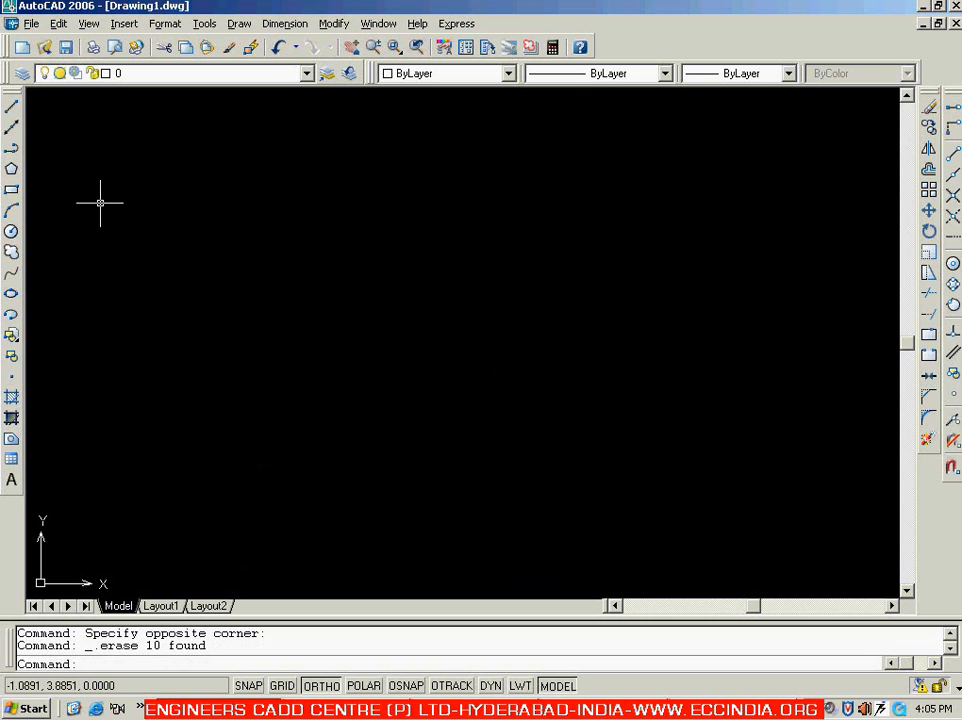
Step: Draw a freehand stepped chain of four connected orthogonal lines running right, down, right and up, and end the line
left_click(11, 104)
left_click(140, 259)
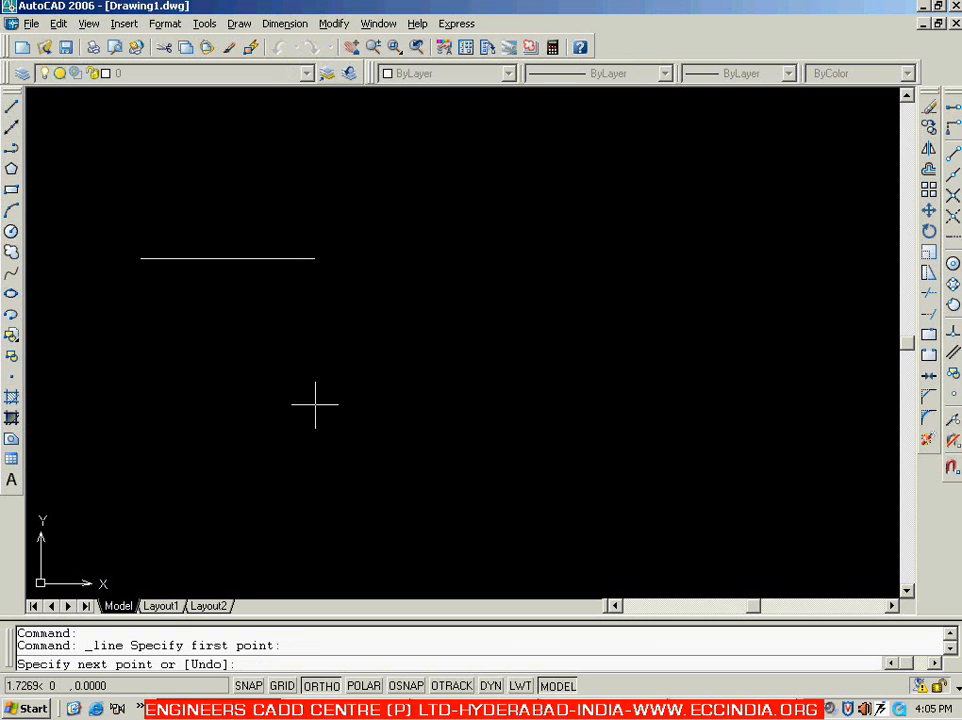
left_click(341, 345)
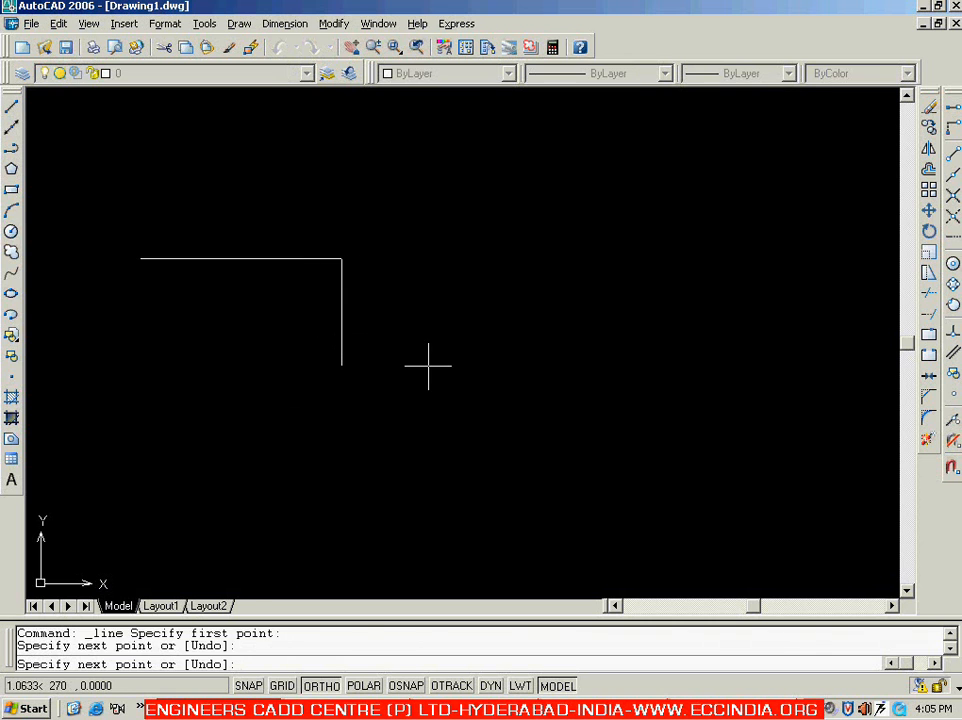
left_click(362, 394)
left_click(555, 395)
left_click(565, 286)
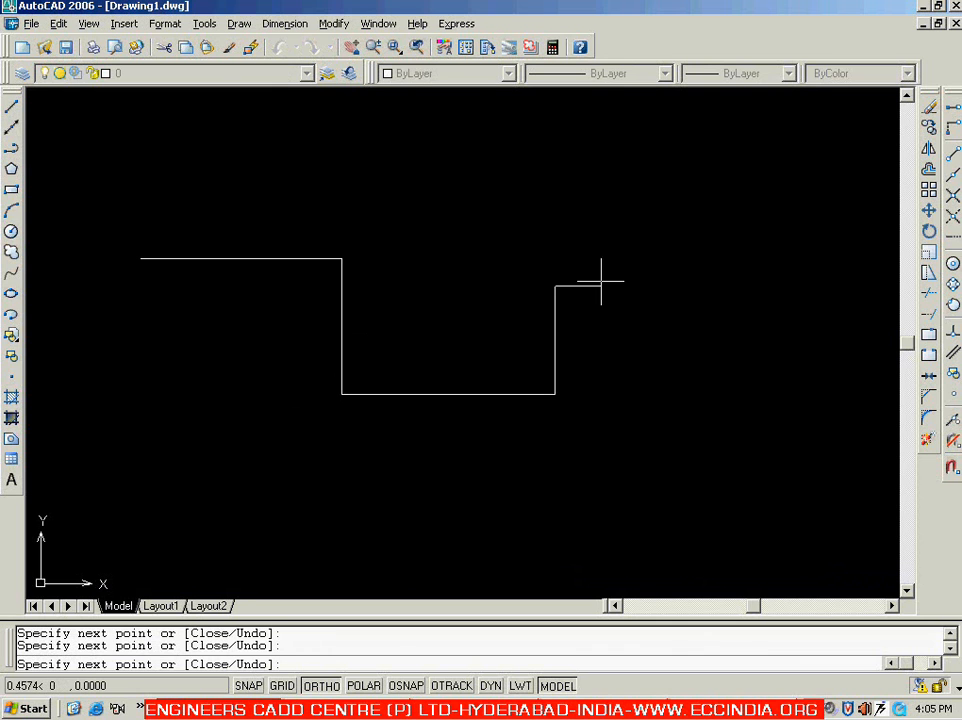
key("Escape")
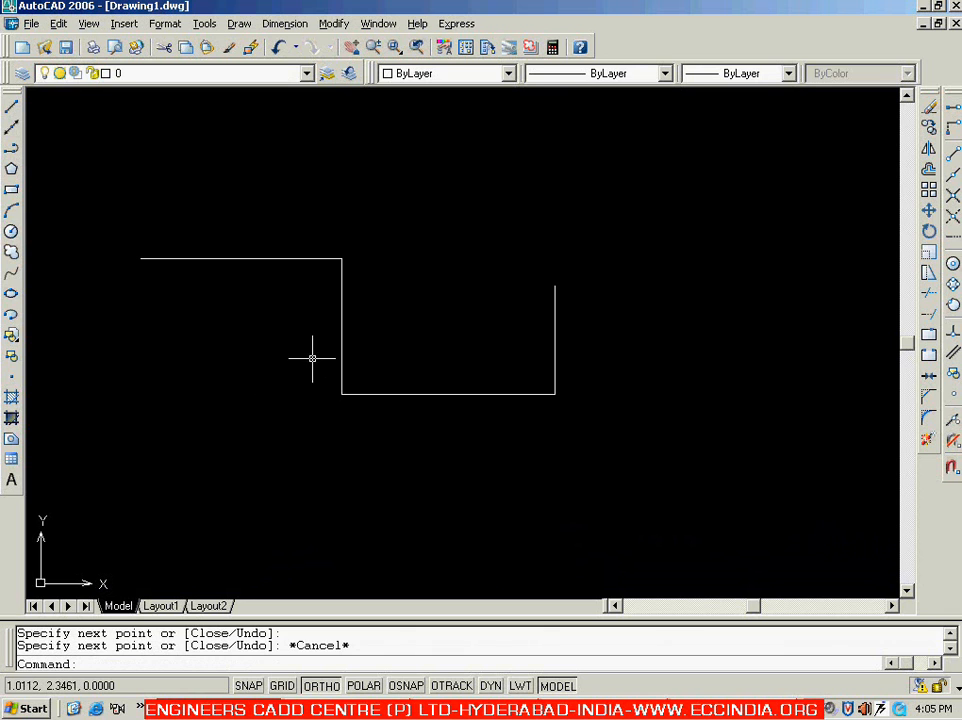
Step: Select segments of the stepped chain one at a time, clearing each selection, to examine whether they are separate line objects
left_click(342, 344)
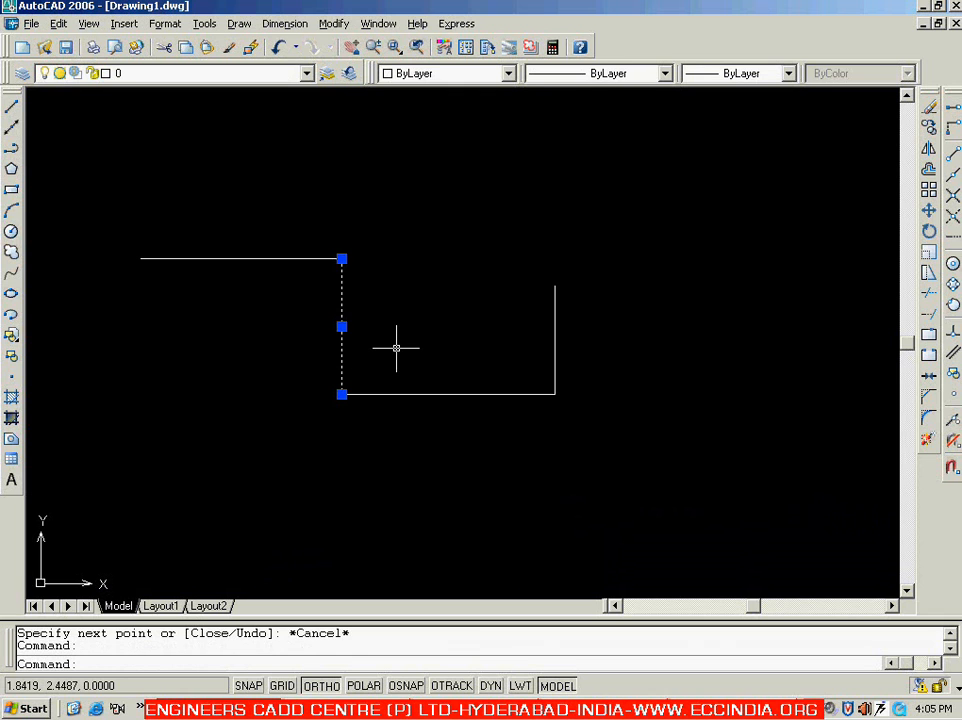
key("Escape")
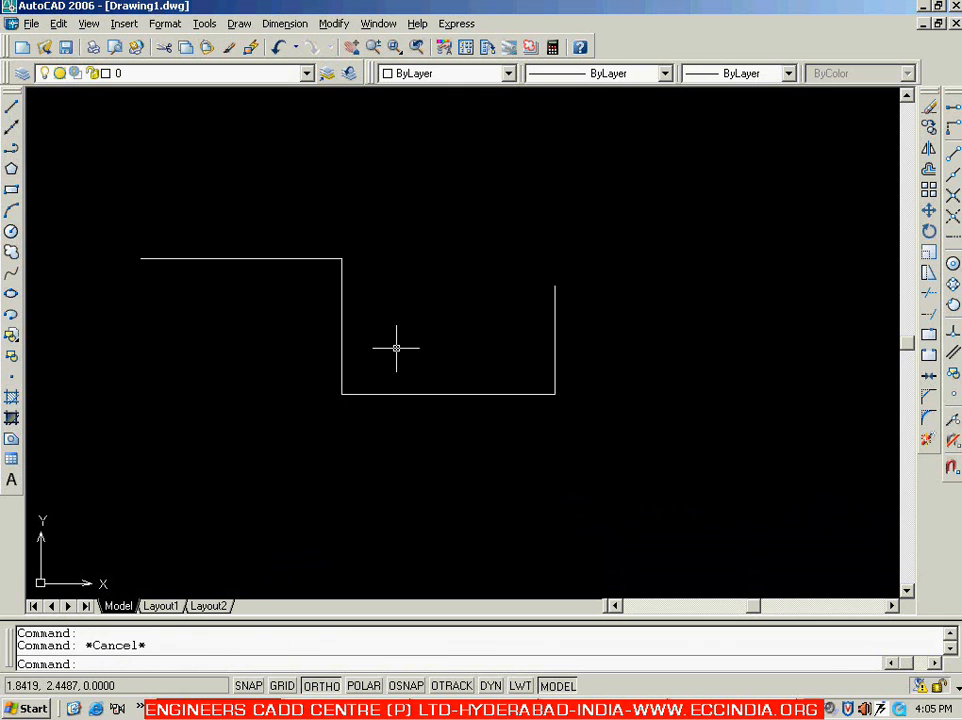
left_click(428, 395)
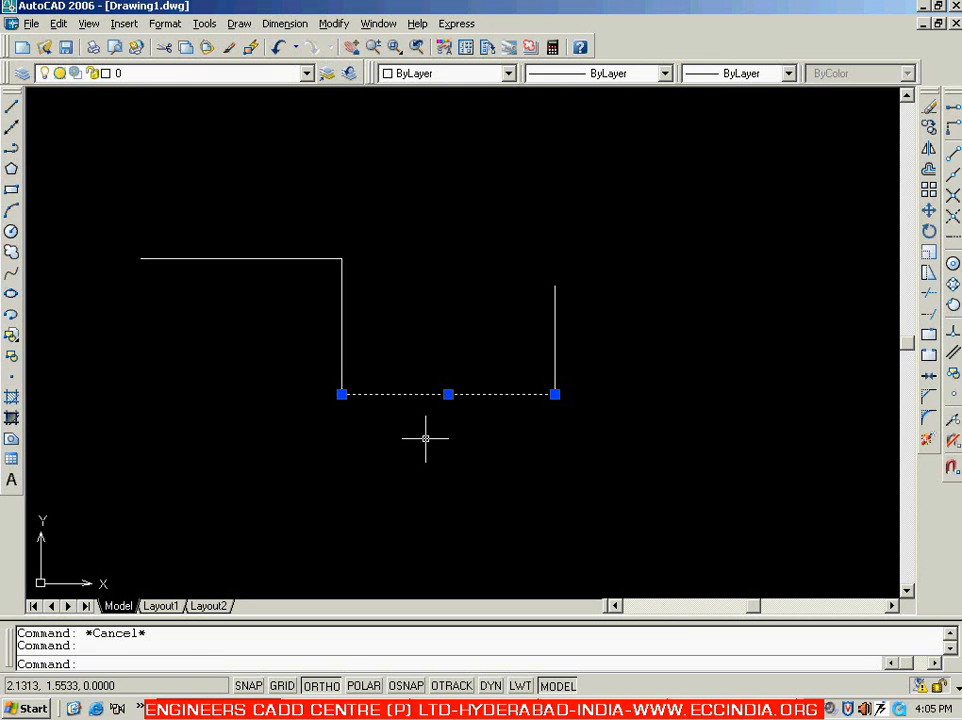
key("Escape")
left_click(341, 338)
key("Escape")
left_click(298, 259)
key("Escape")
left_click(340, 344)
key("Escape")
left_click(431, 393)
key("Escape")
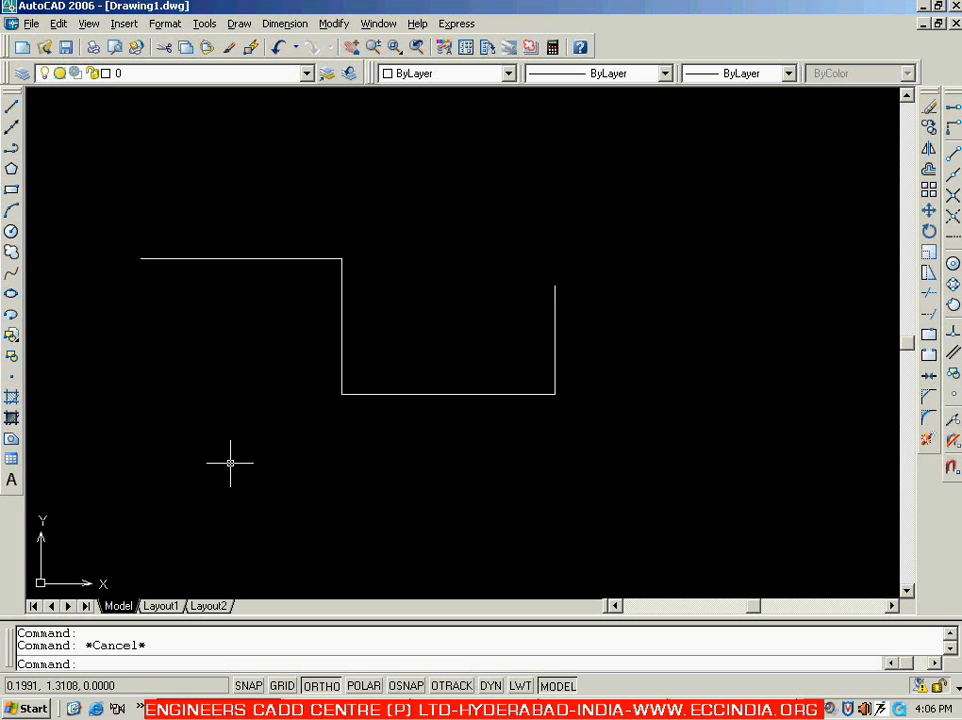
Step: Test window selection on the stepped chain, enclosing all four lines and then only part of it, clearing the selection each time
left_click(108, 155)
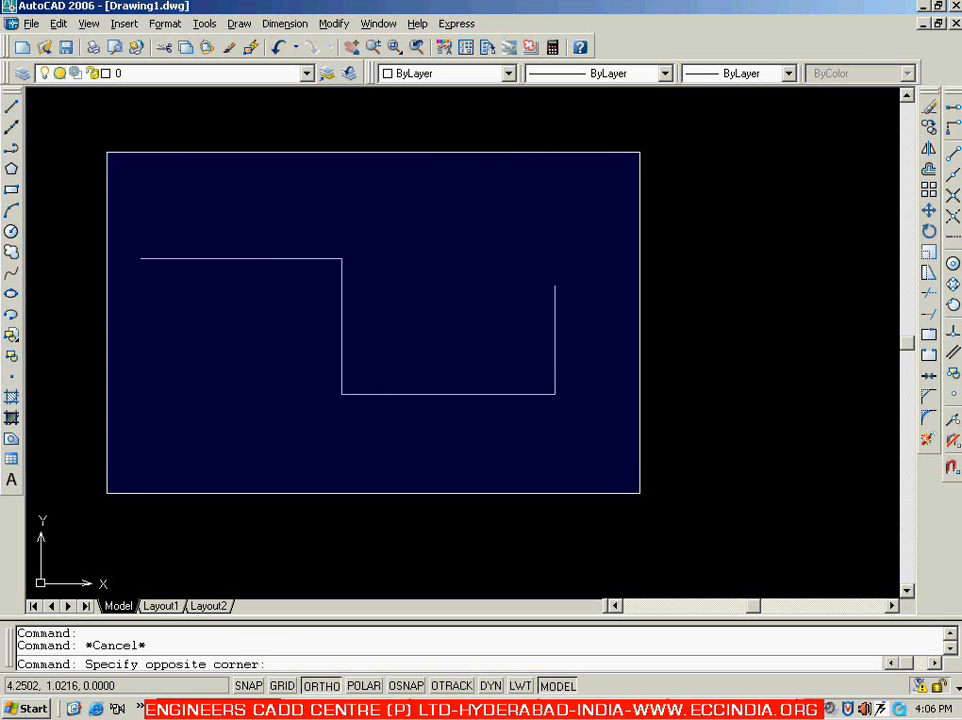
left_click(640, 493)
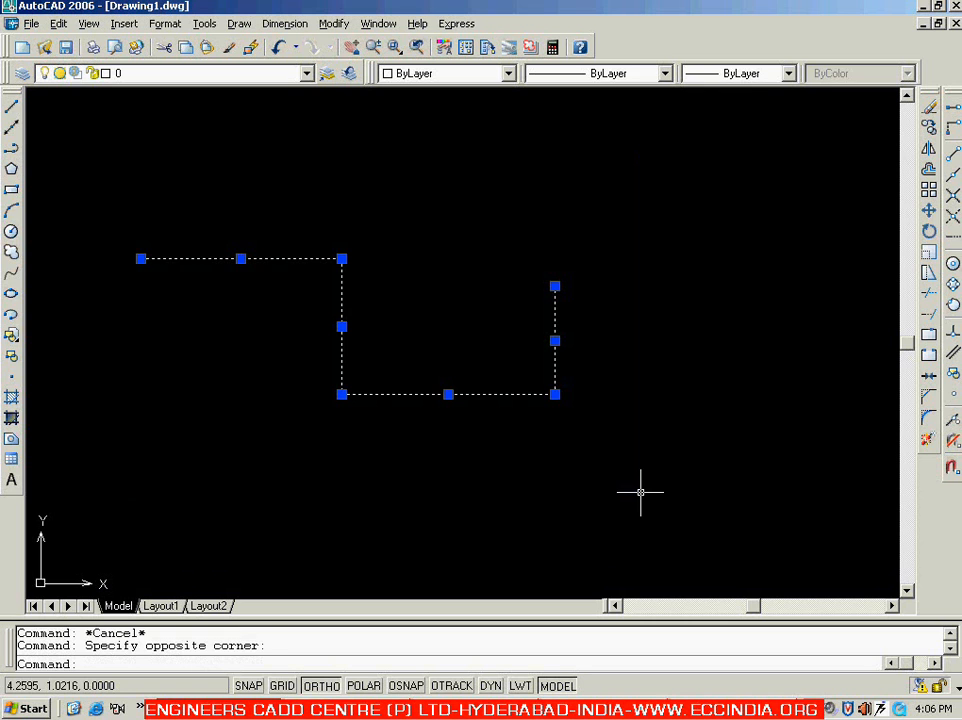
key("Escape")
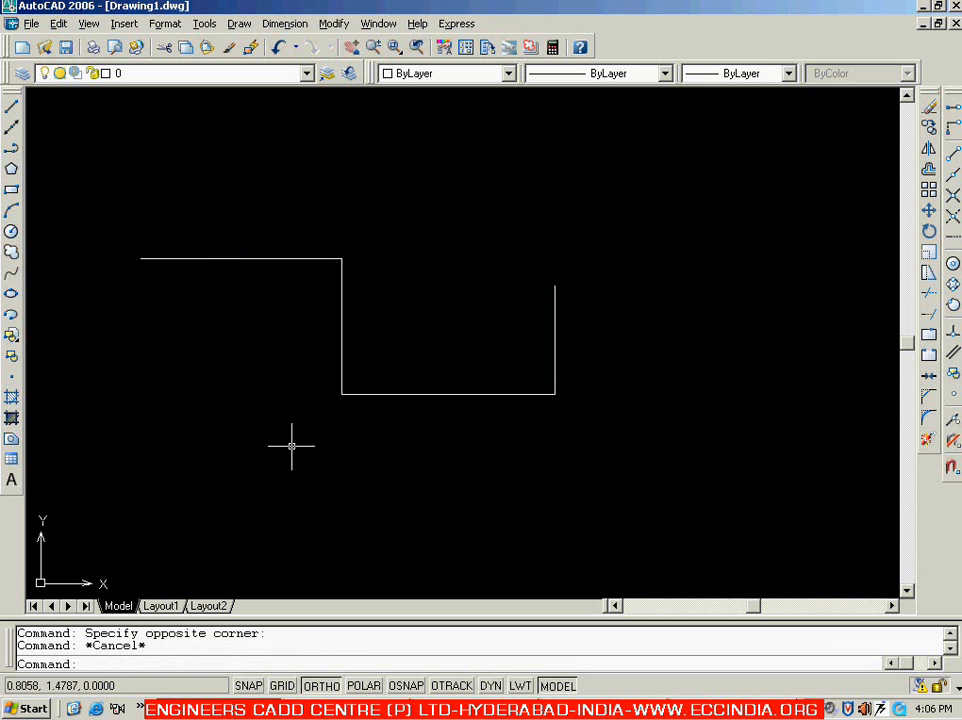
left_click(102, 171)
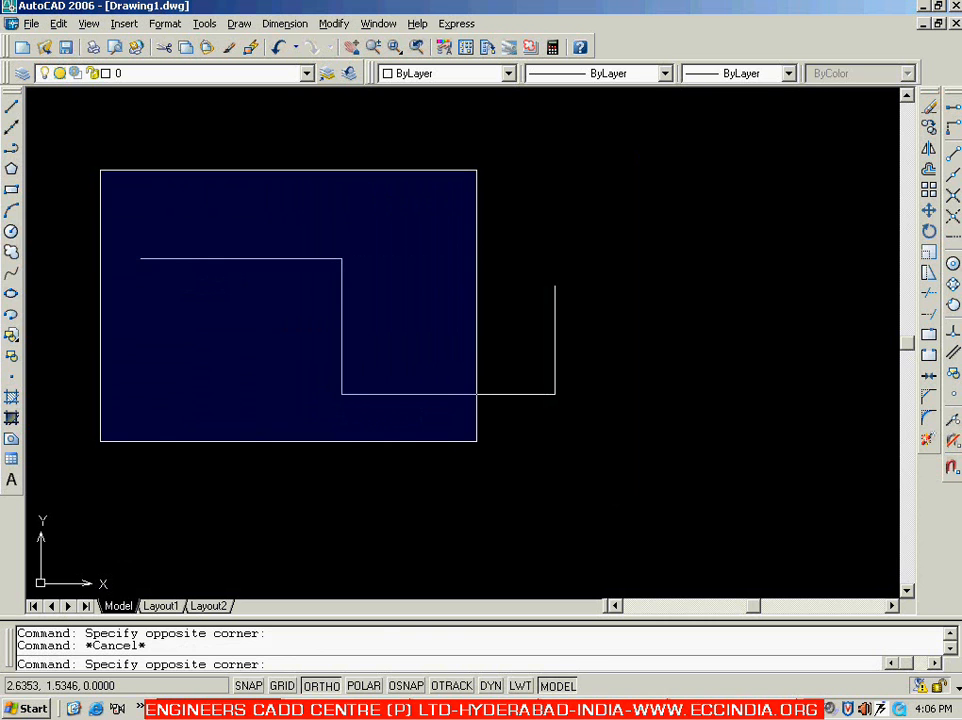
left_click(495, 457)
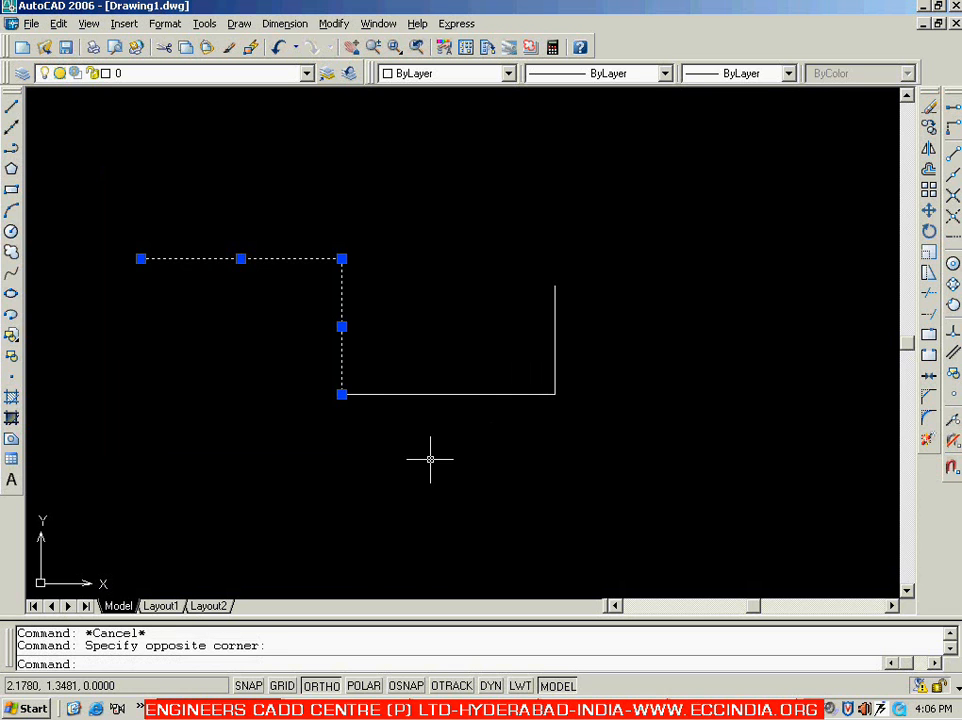
key("Escape")
left_click(97, 206)
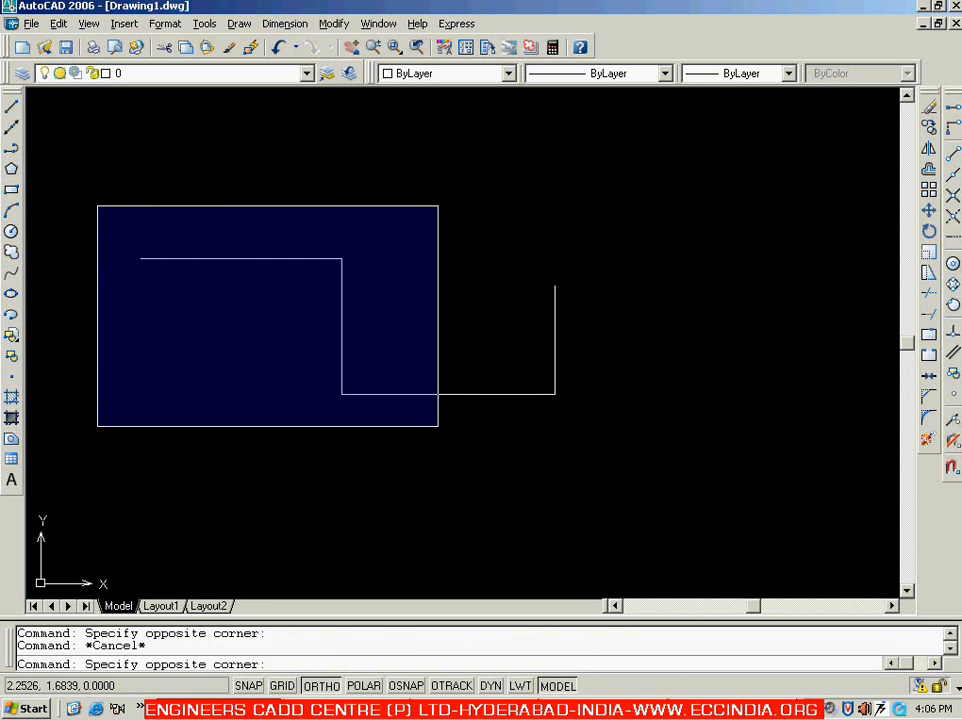
left_click(438, 432)
key("Escape")
left_click(99, 188)
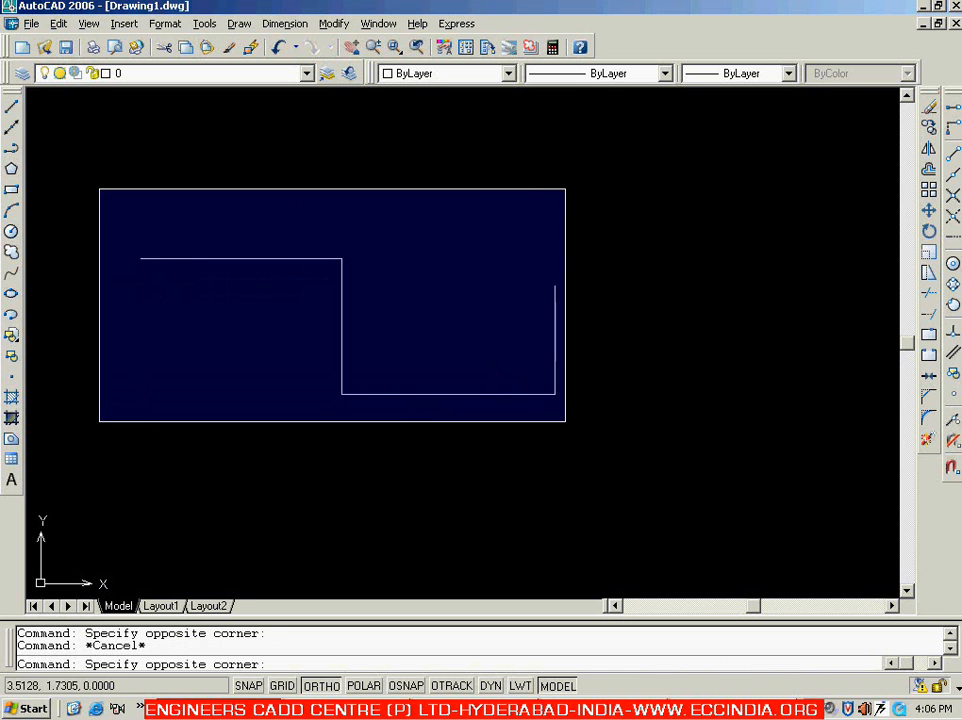
left_click(570, 446)
key("Escape")
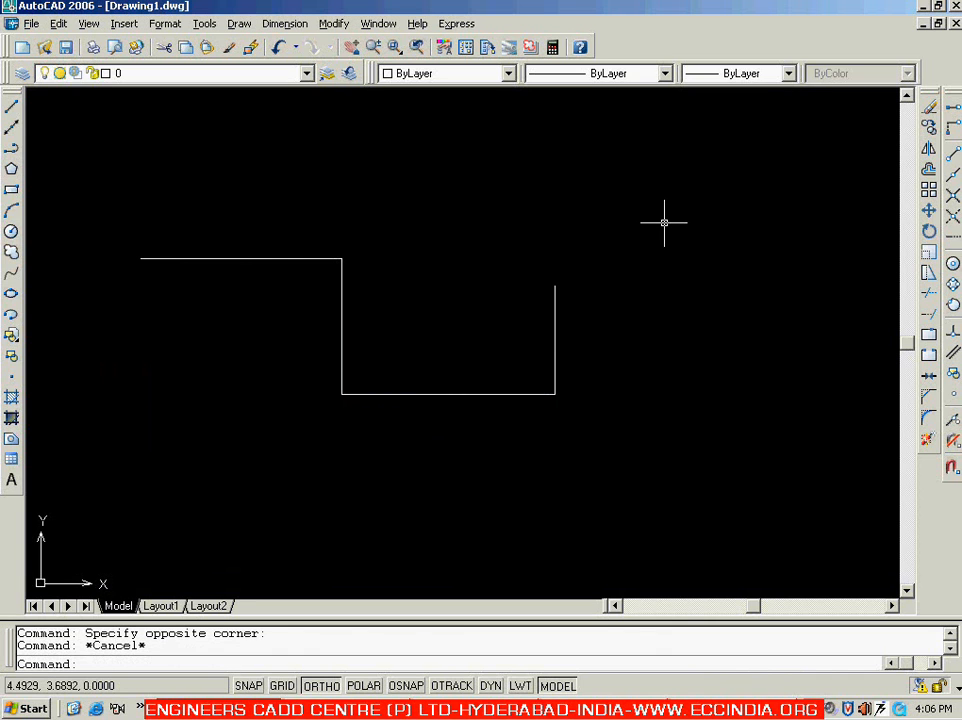
Step: Test crossing selection on the stepped chain, first touching all four lines, then sparing the lower horizontal line, clearing each selection
left_click(689, 166)
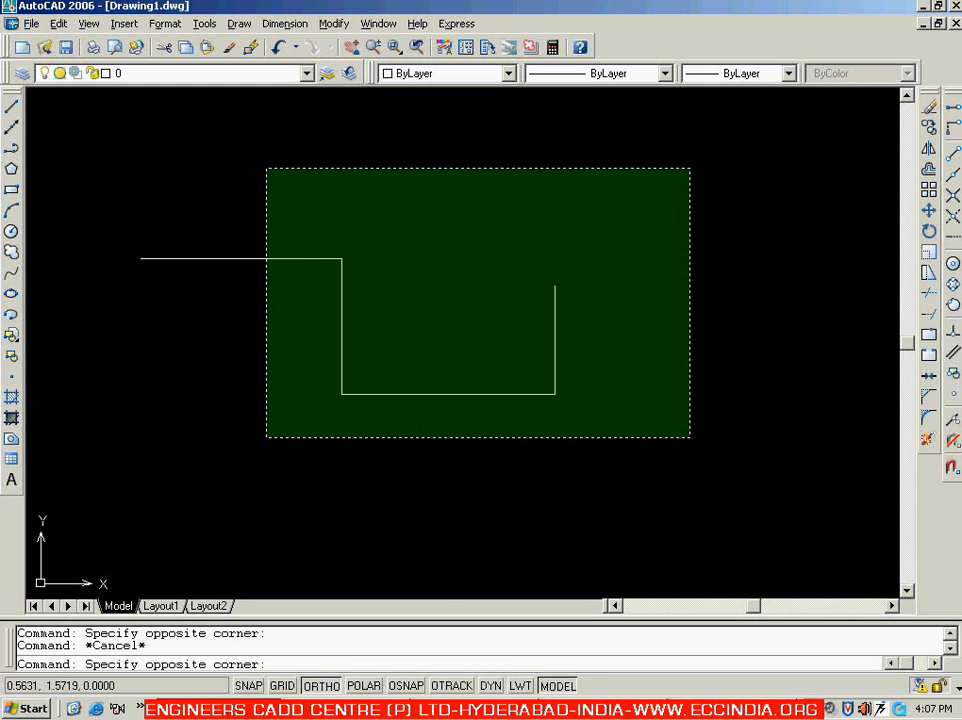
left_click(267, 436)
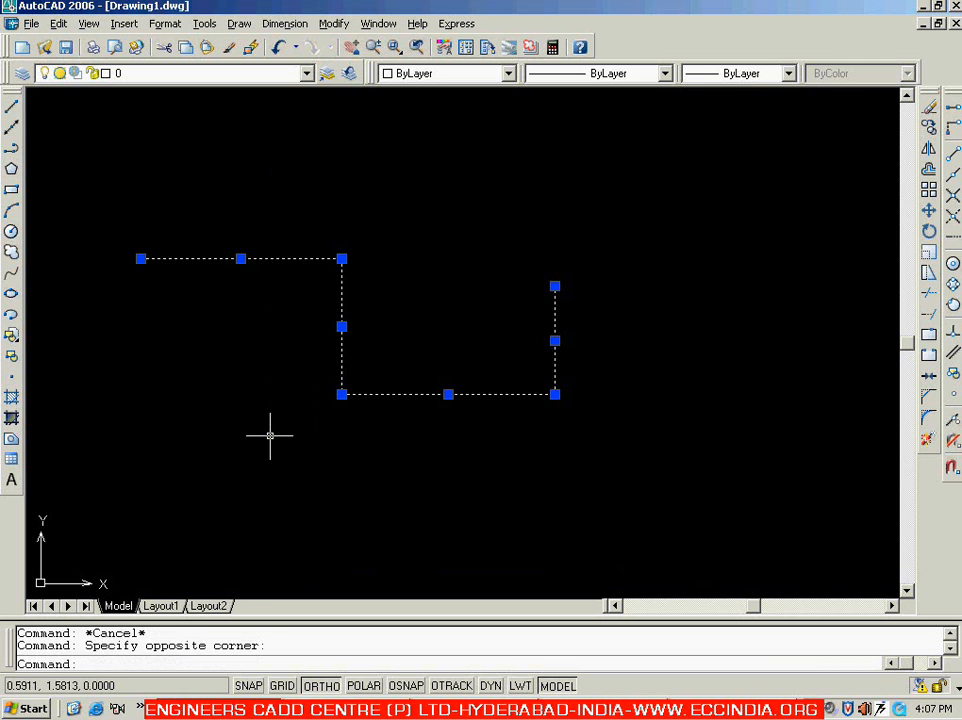
key("Escape")
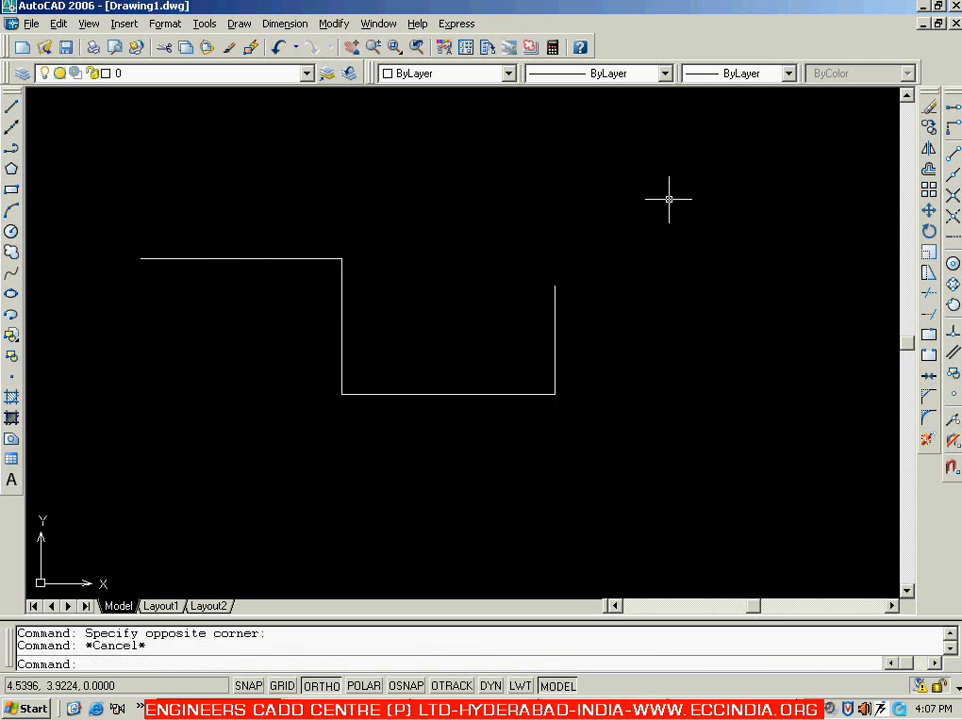
left_click(660, 155)
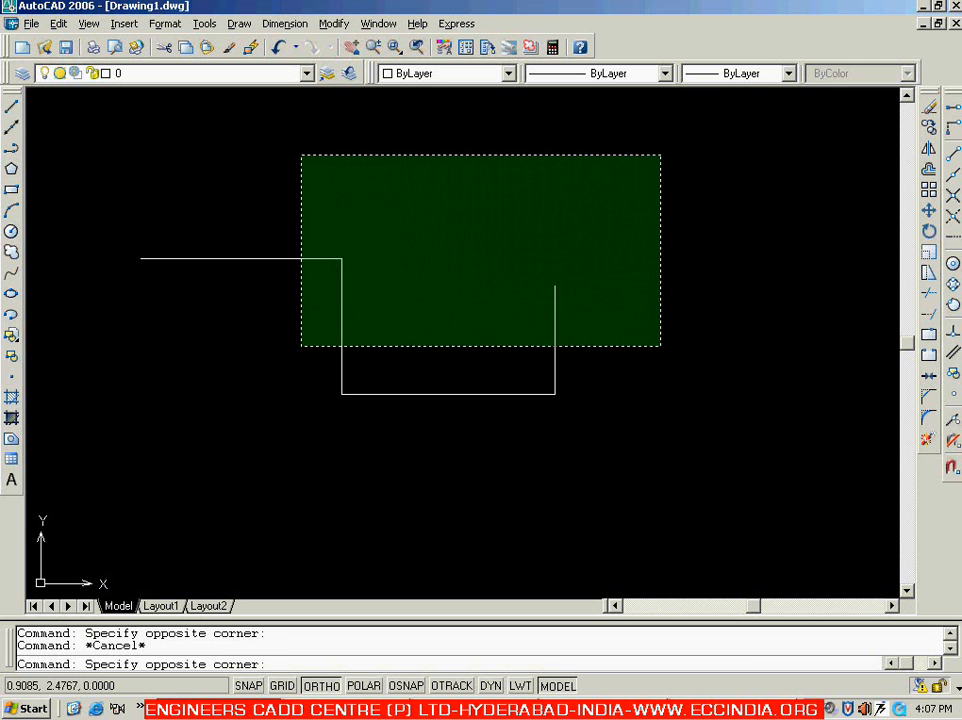
left_click(302, 345)
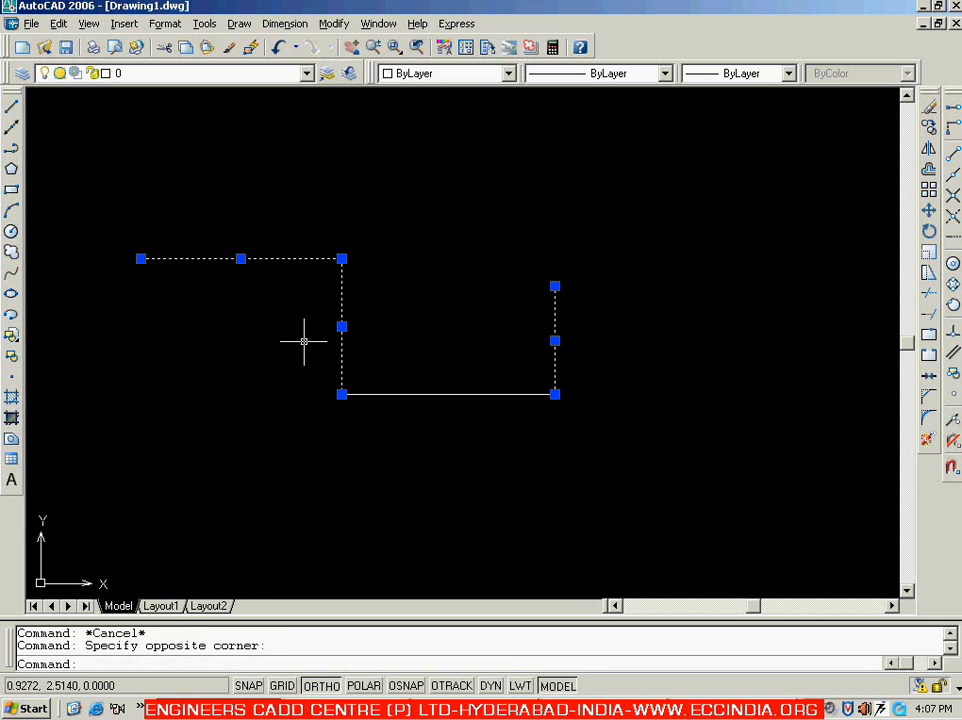
key("Escape")
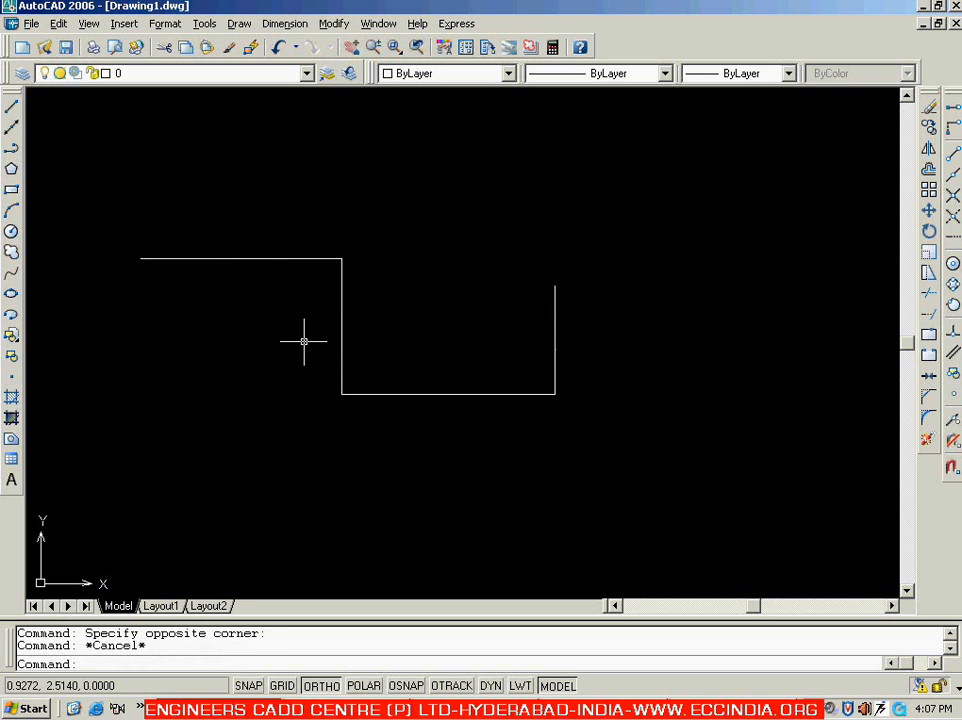